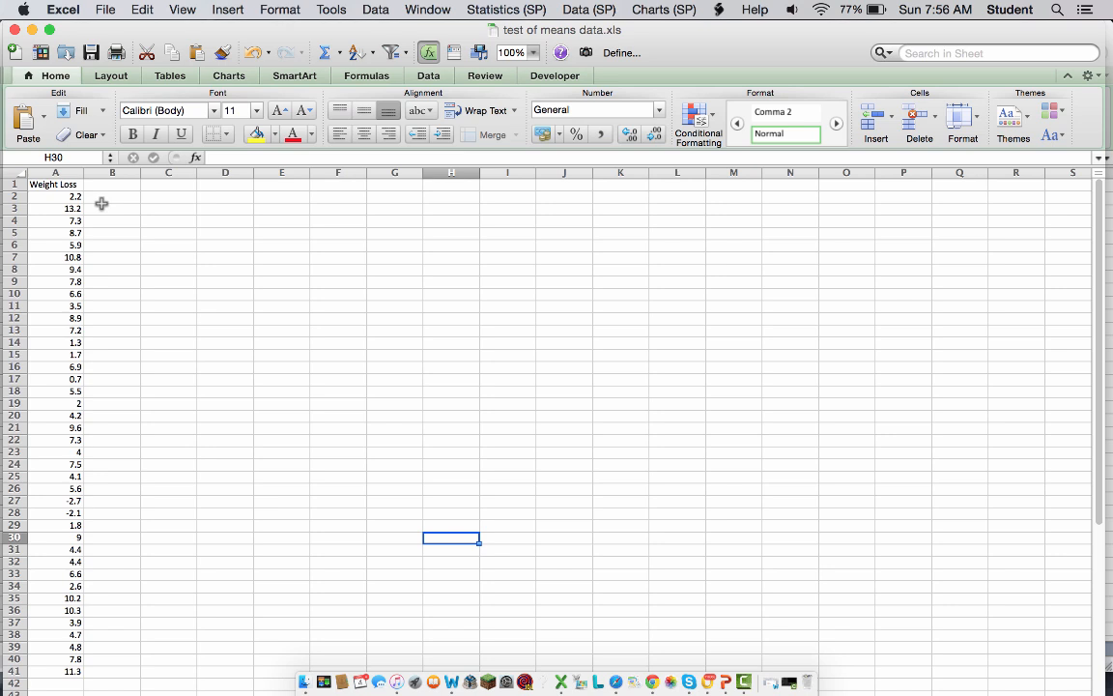
Enter the labels Count, Min, Max, Average and Std.Dev down cells B1 to B5
left_click(110, 189)
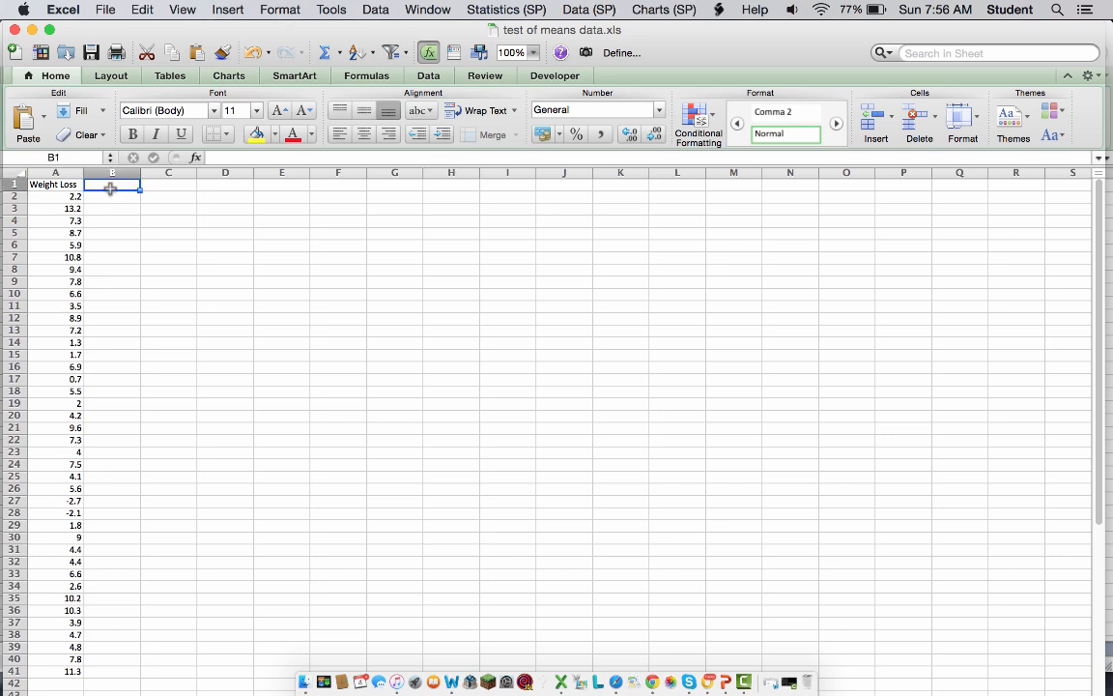
type("Count")
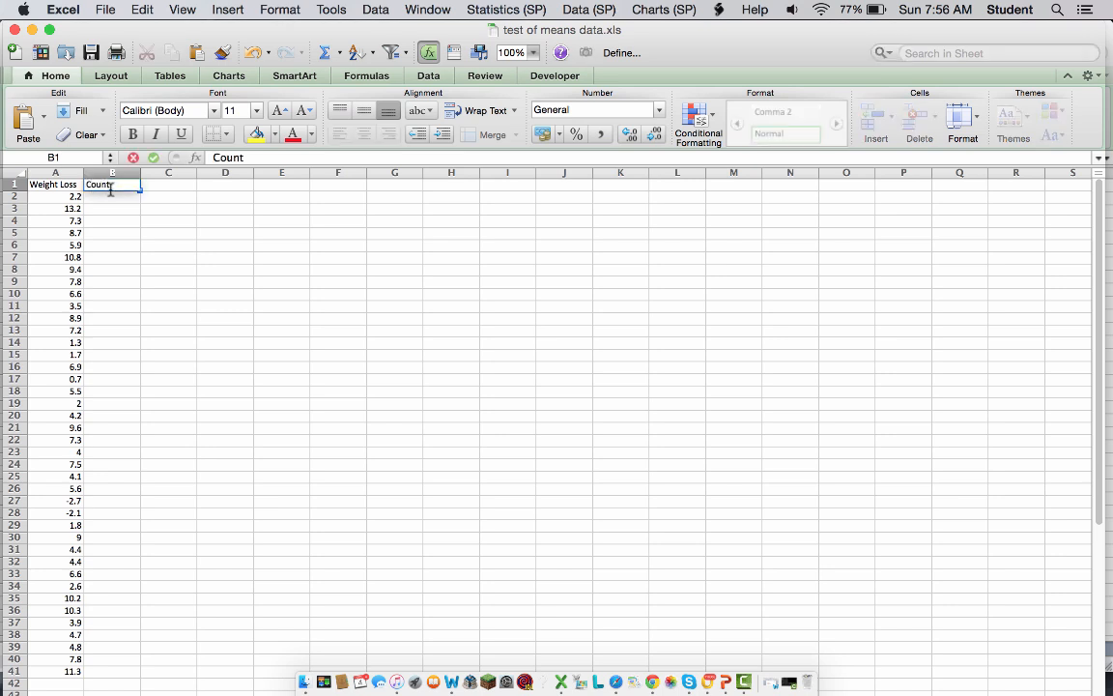
key("Return")
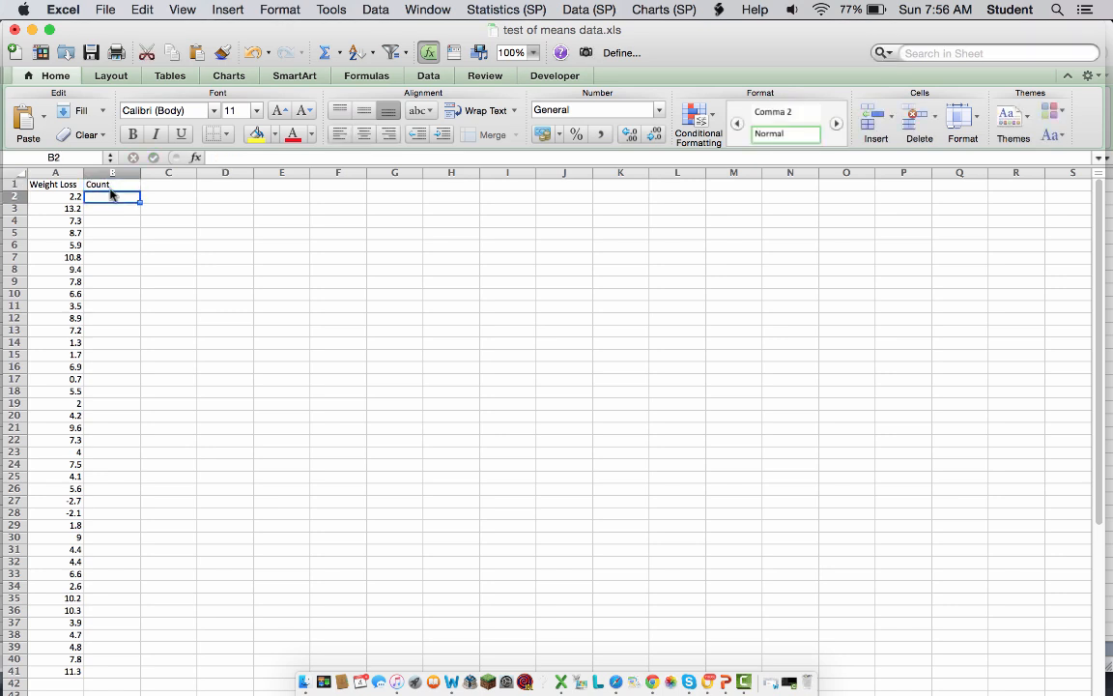
type("Min")
key("Return")
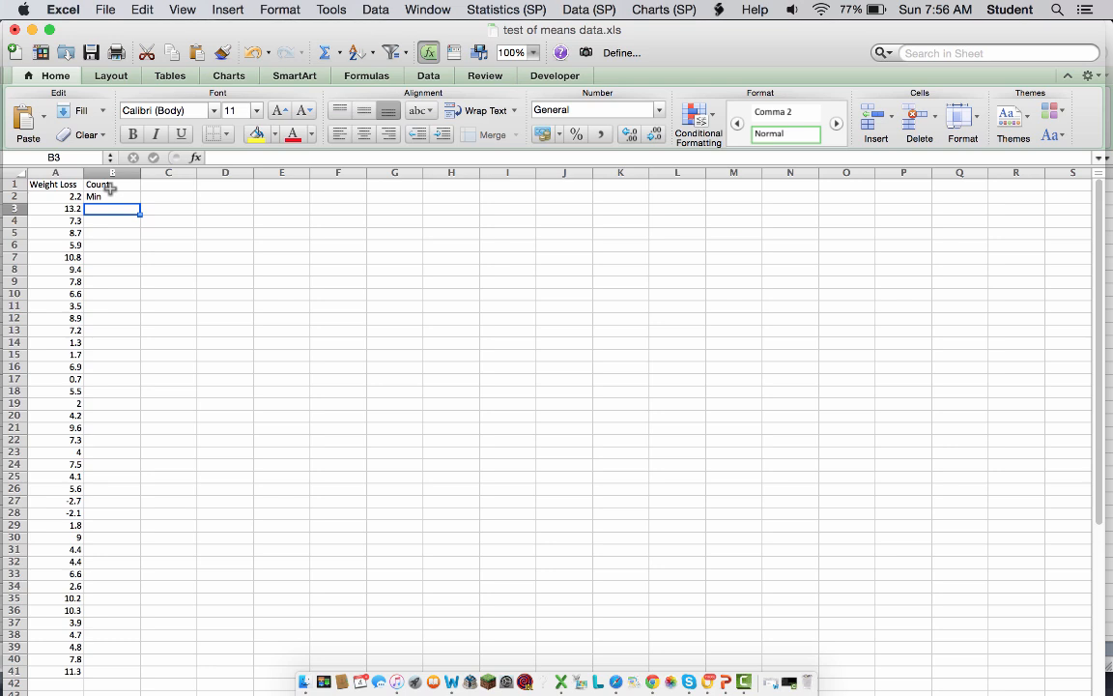
type("Max")
key("Return")
type("A")
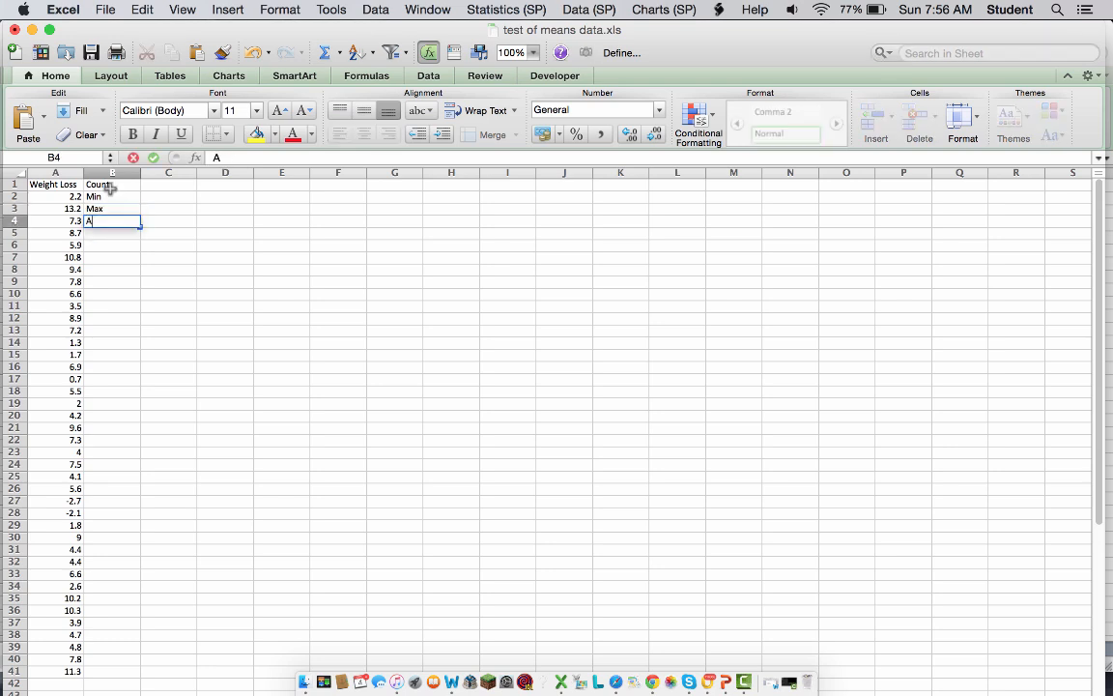
type("verage")
key("Return")
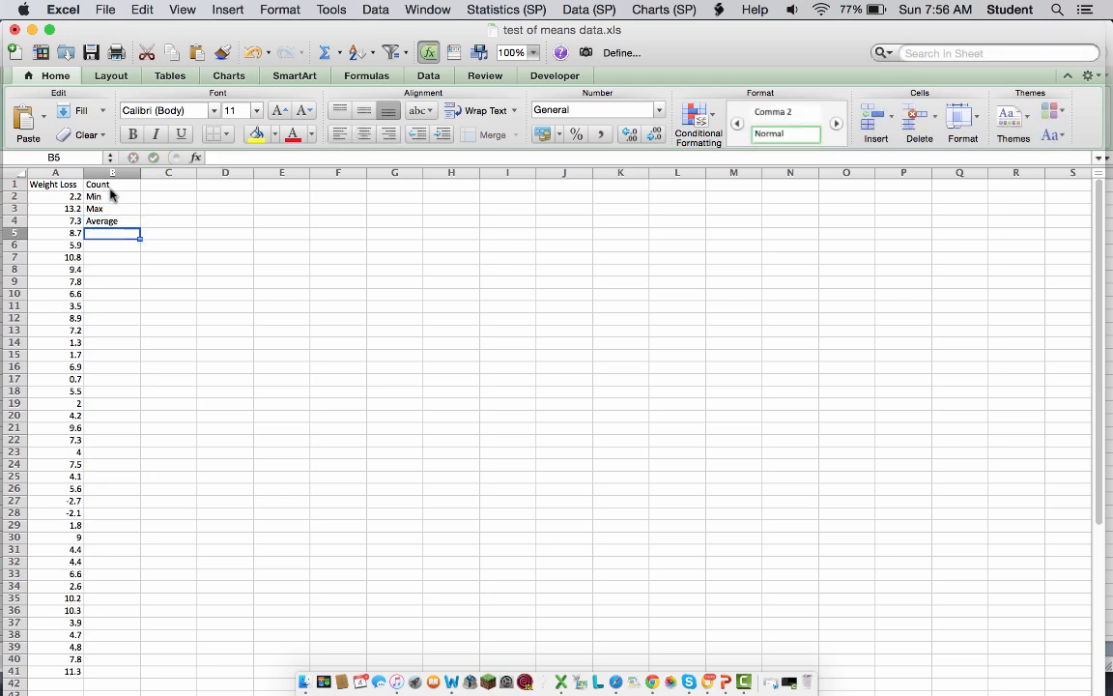
type("Std")
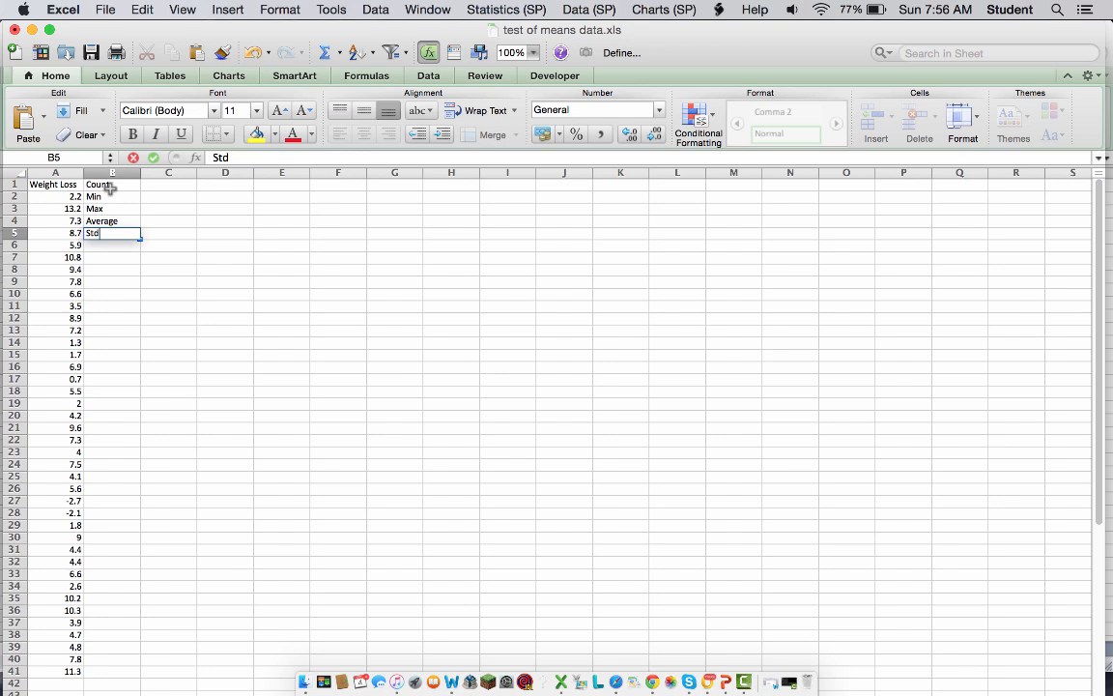
type(".Dev")
key("Return")
Count the weight loss values in cell C1 with the formula =COUNT(A2:A41)
key("Right")
key("Up")
key("Up")
key("Up")
key("Up")
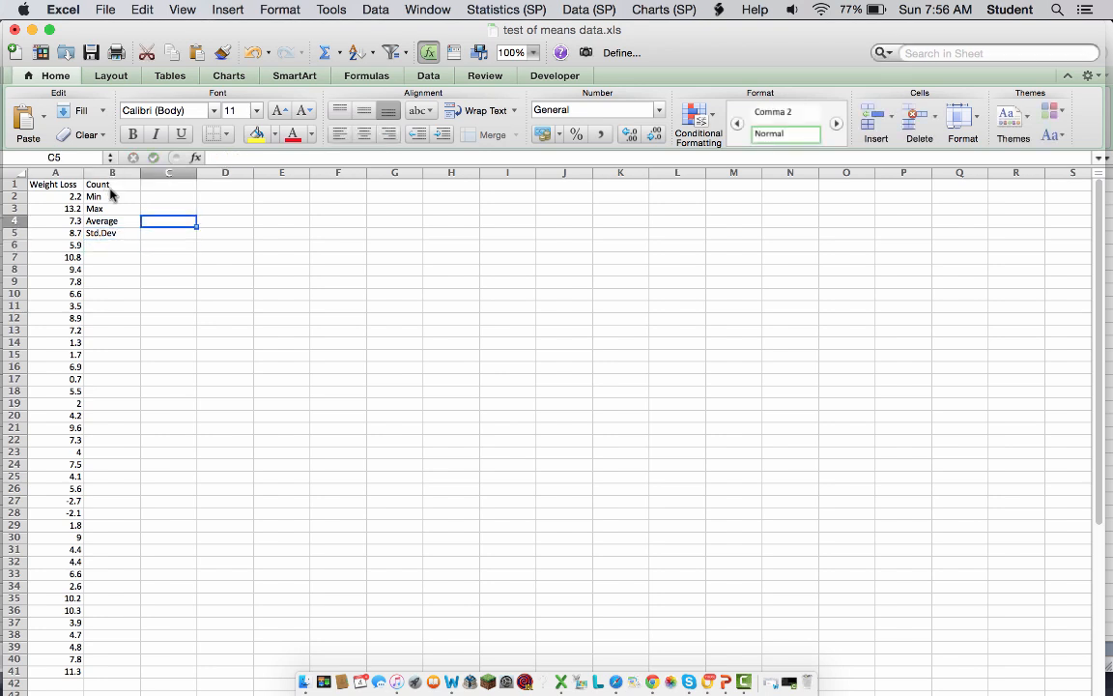
key("Up")
type("=co")
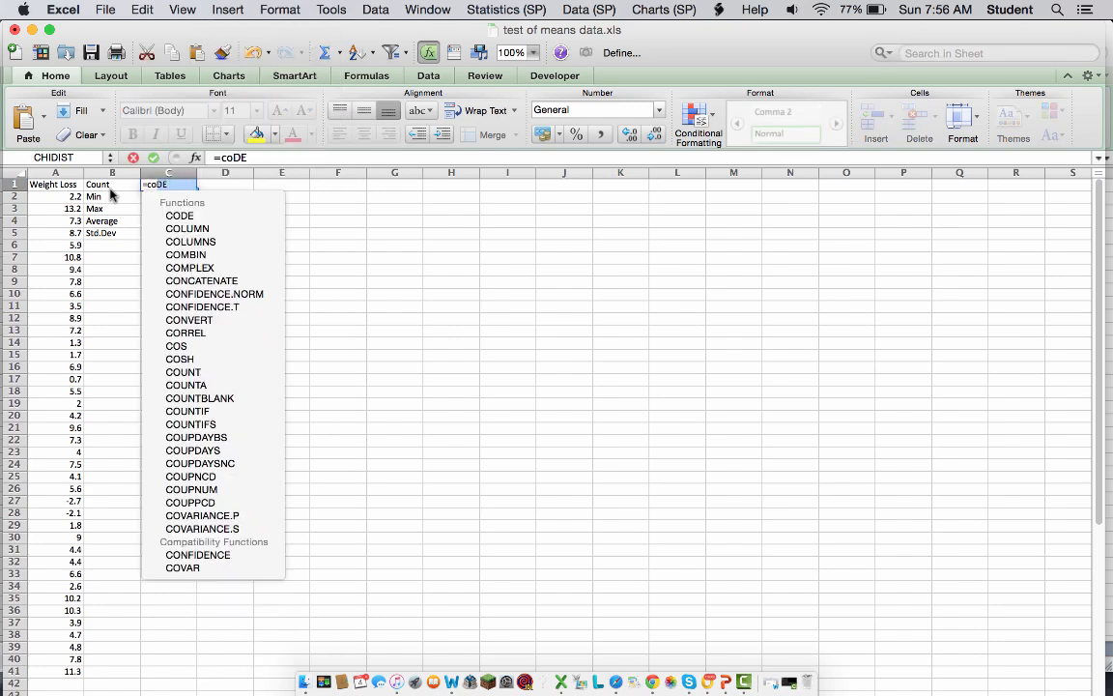
type("unt(")
left_click(62, 201)
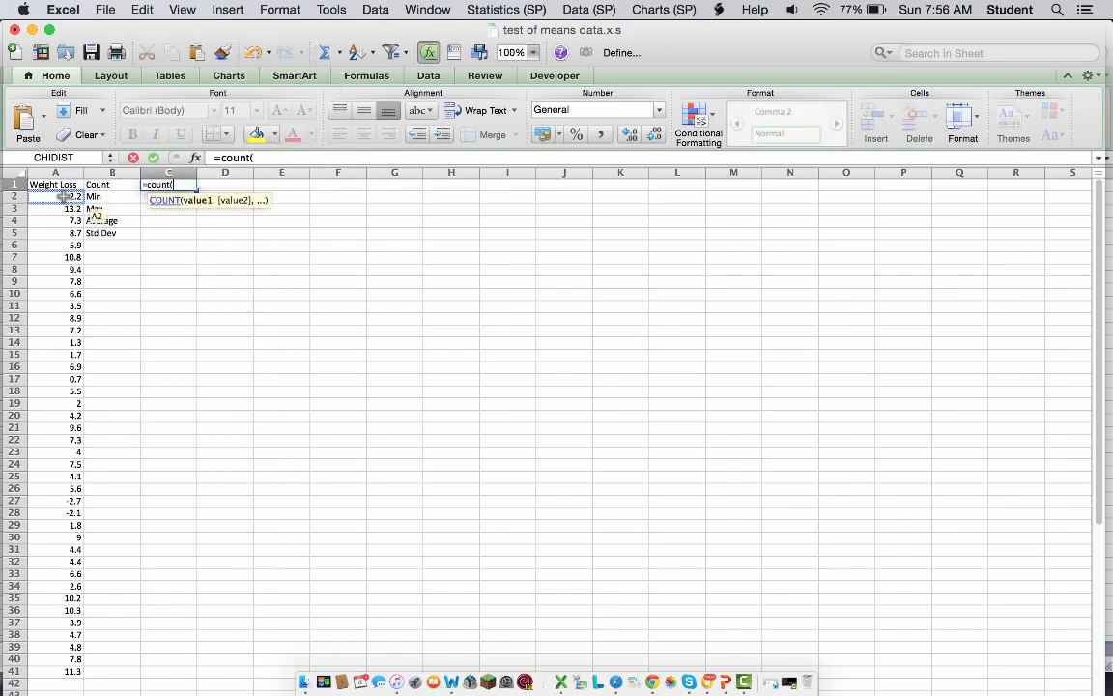
key("super+shift+Down")
type(")")
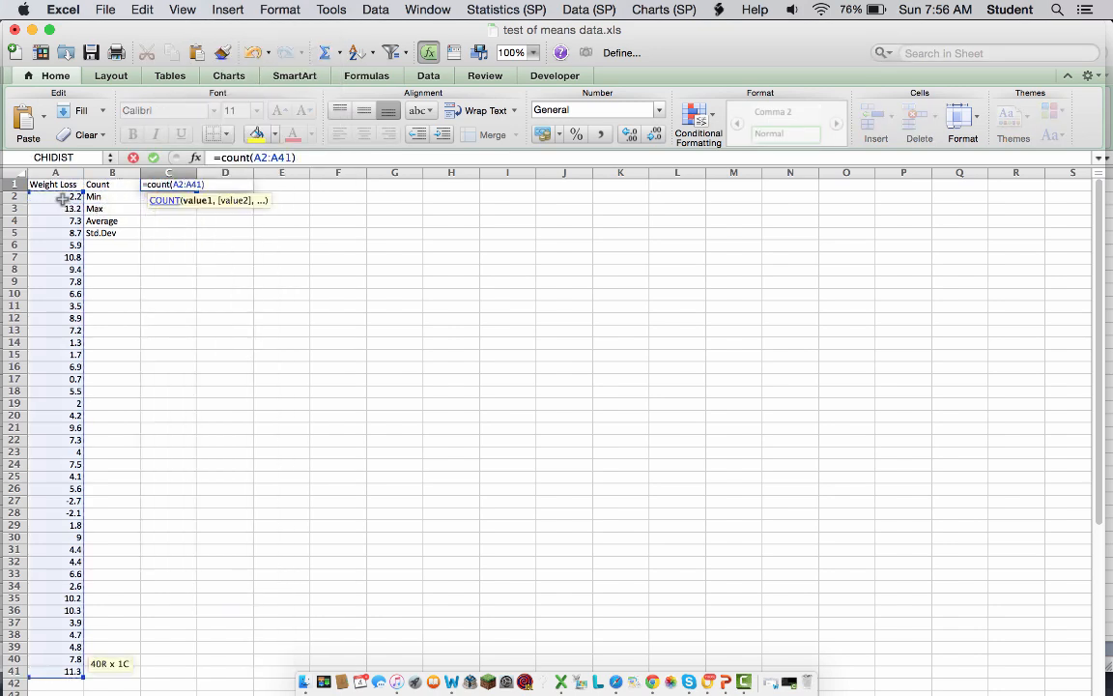
key("Return")
key("Up")
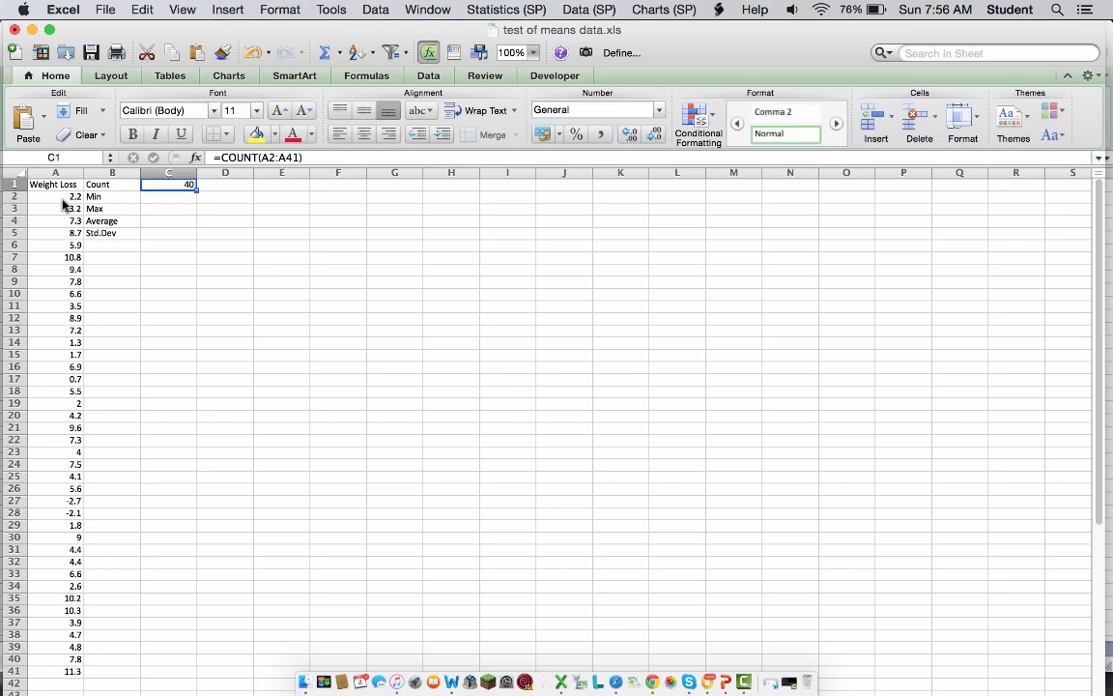
Calculate the smallest weight loss value in cell C2 with the formula =MIN(A2:A41)
key("Down")
type("=min(")
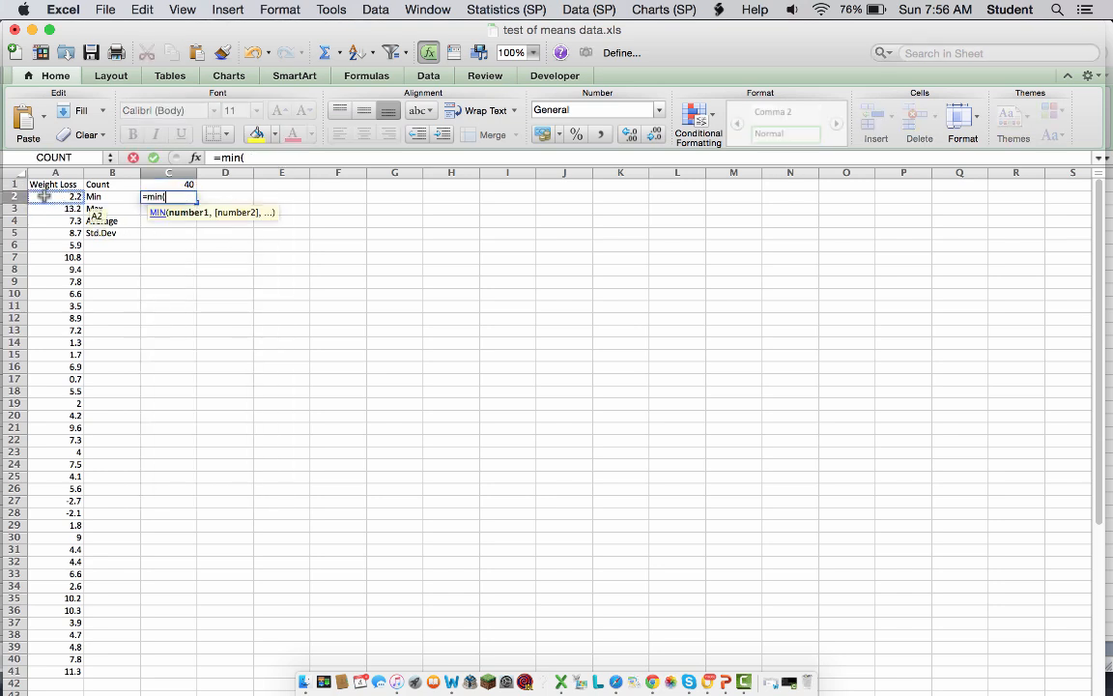
left_click(43, 196)
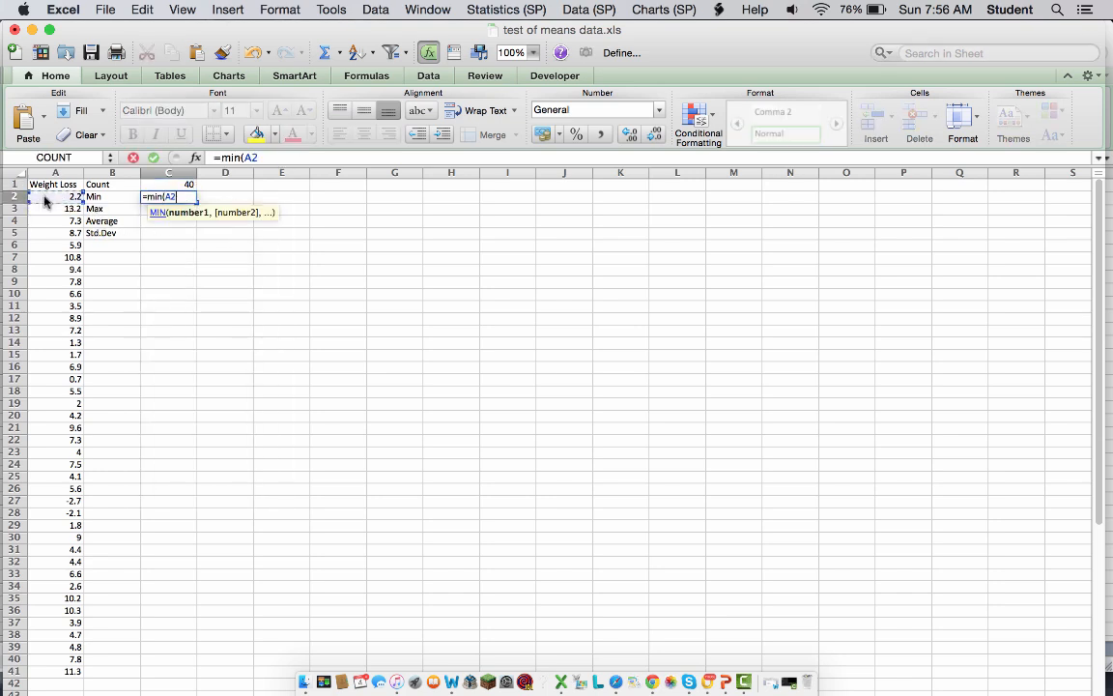
left_click_drag(44, 196, 60, 671)
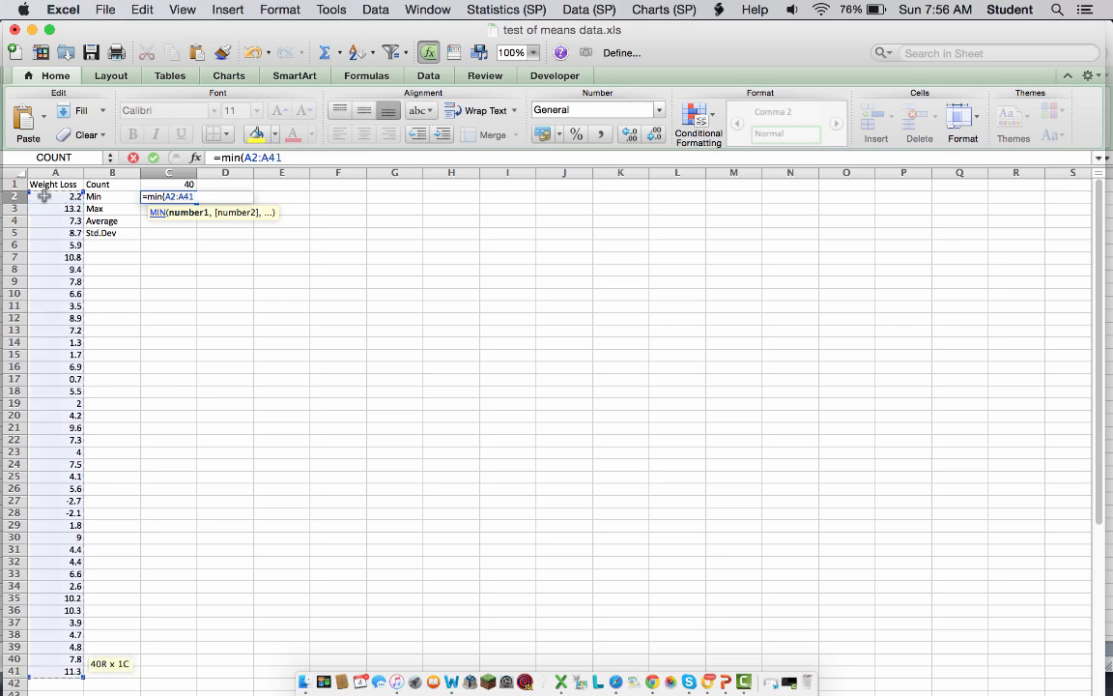
type(")")
key("Return")
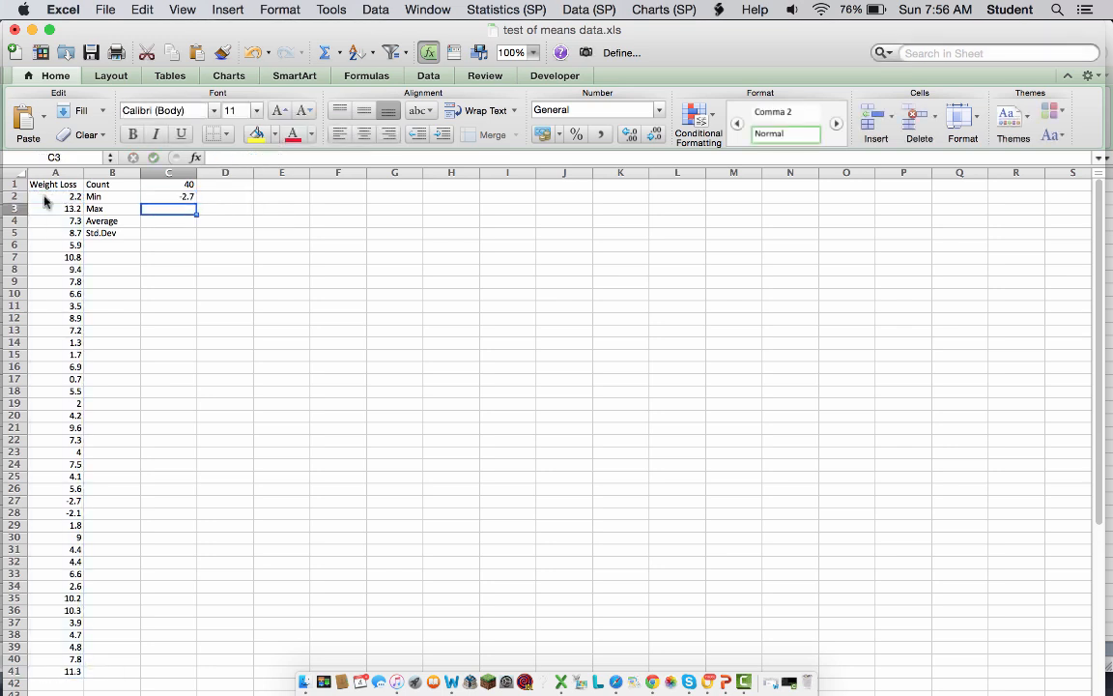
Calculate the largest weight loss value in cell C3 with the formula =MAX(A2:A41)
type("=max")
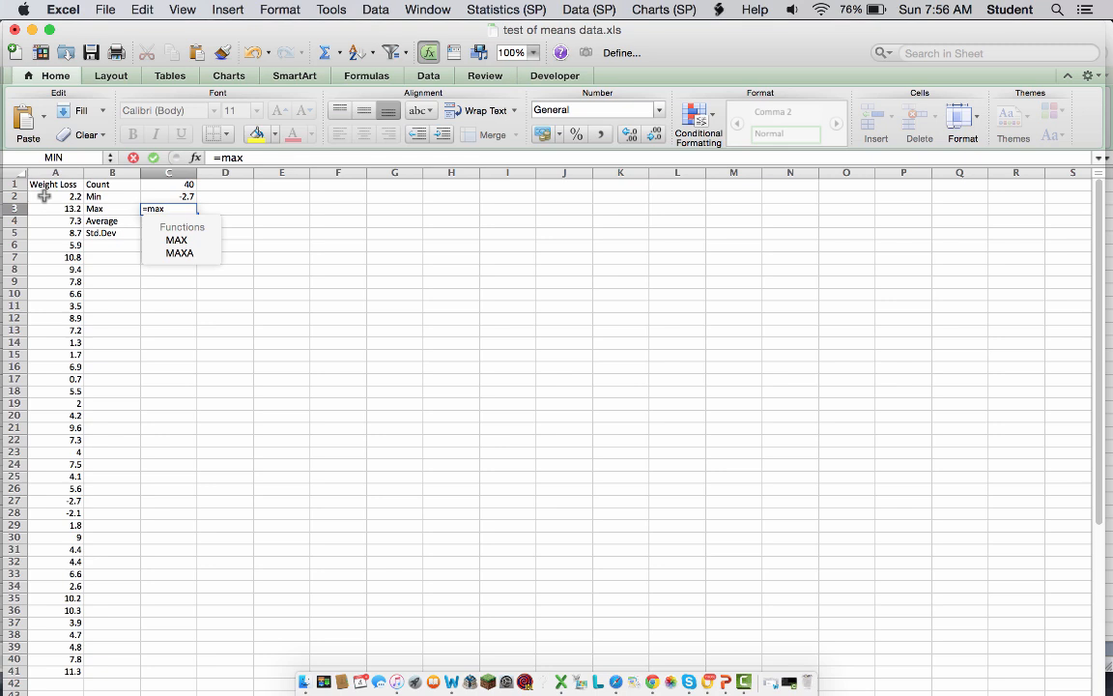
type("(")
left_click(43, 196)
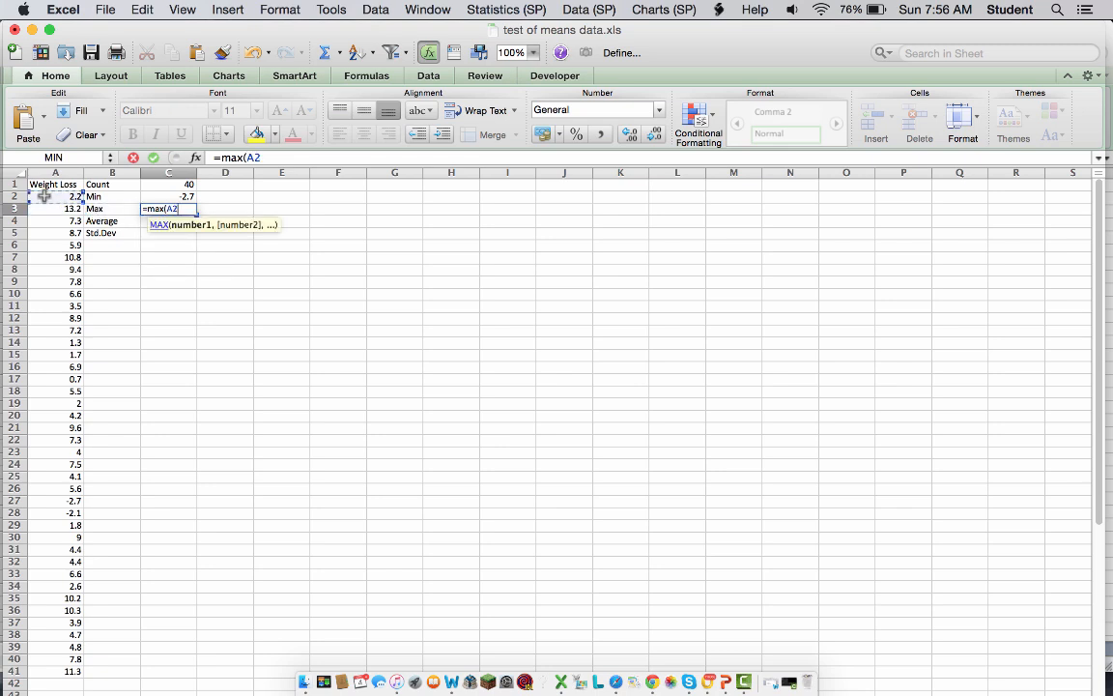
left_click_drag(44, 196, 60, 671)
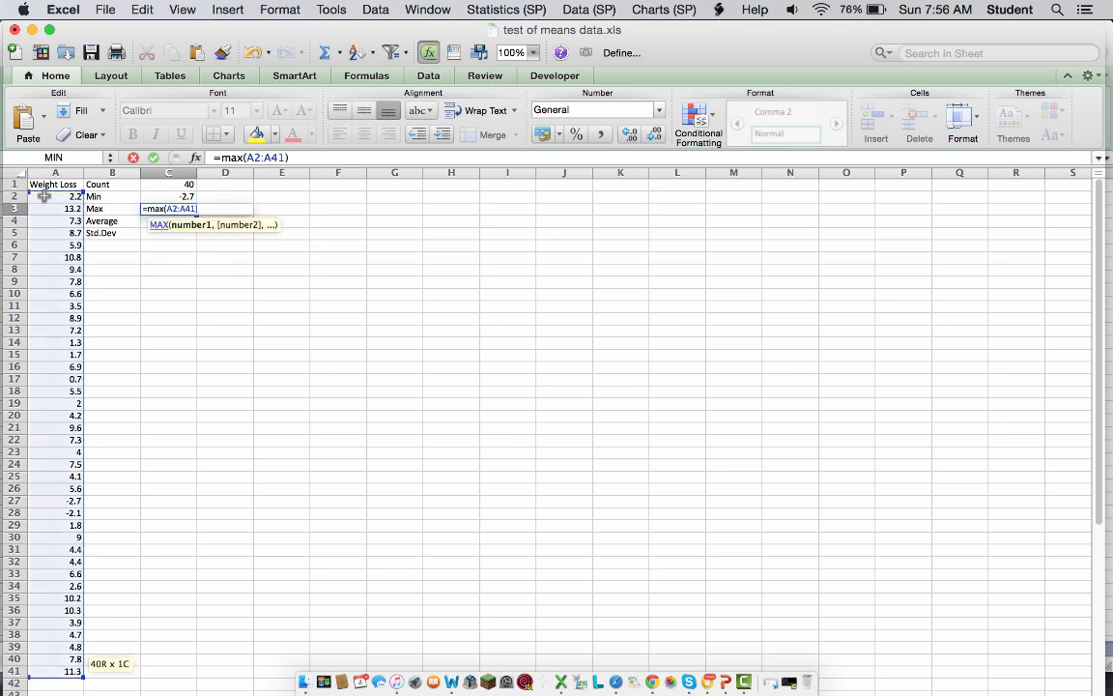
type(")")
key("Return")
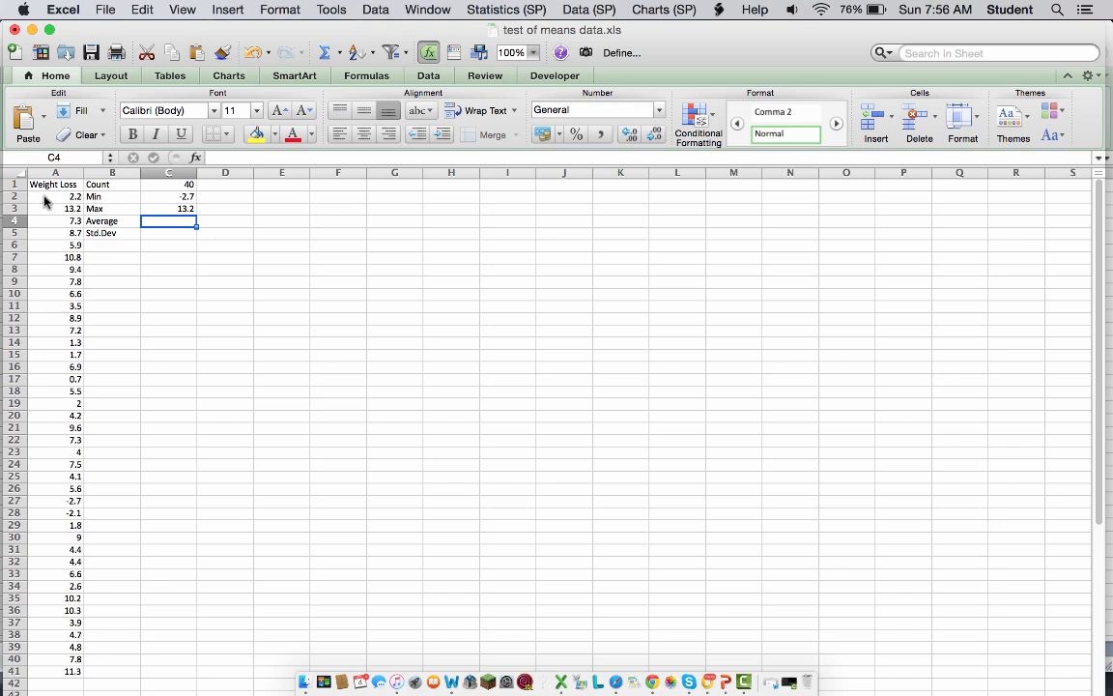
Calculate the mean weight loss in cell C4 with the formula =AVERAGE(A2:A41)
type("=average")
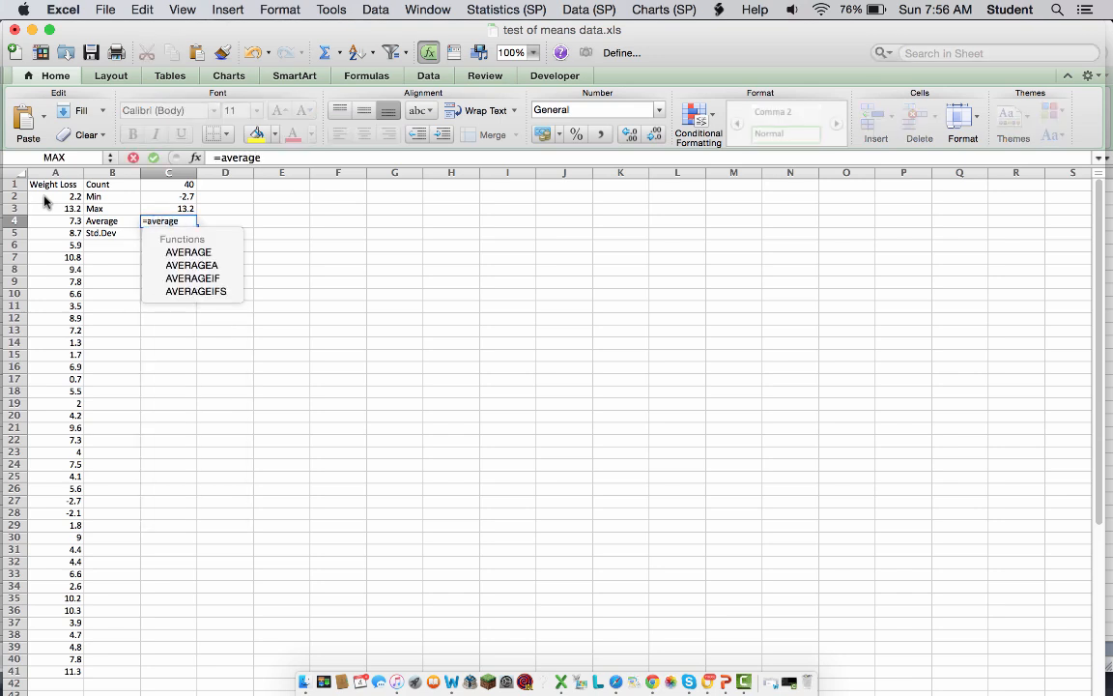
type("(")
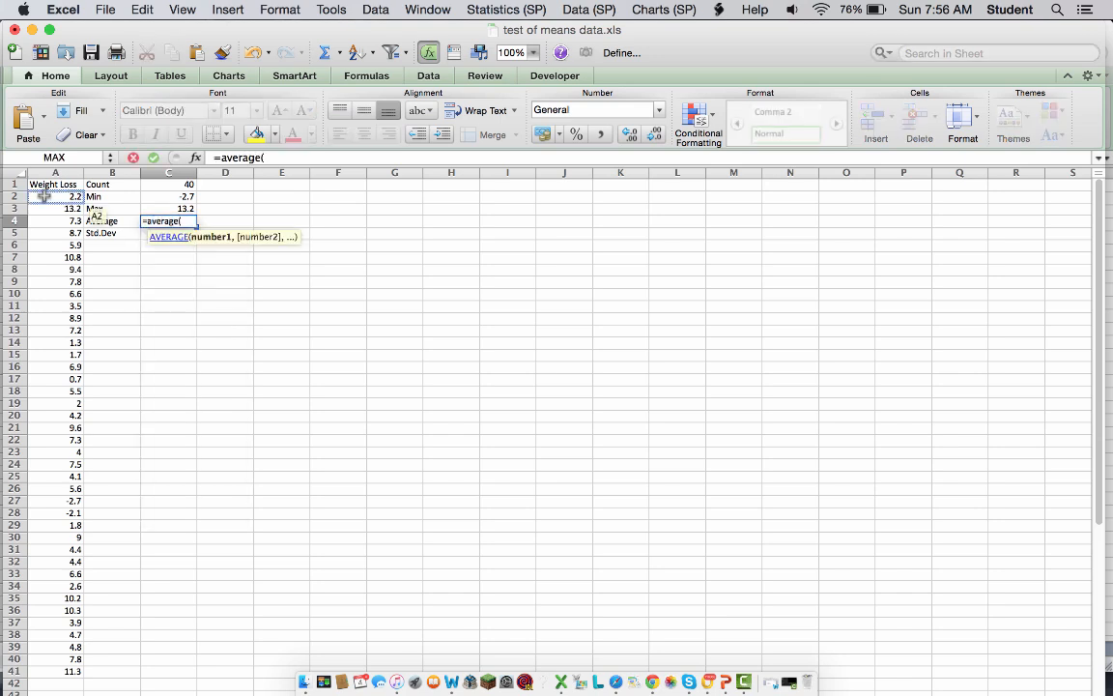
left_click(44, 196)
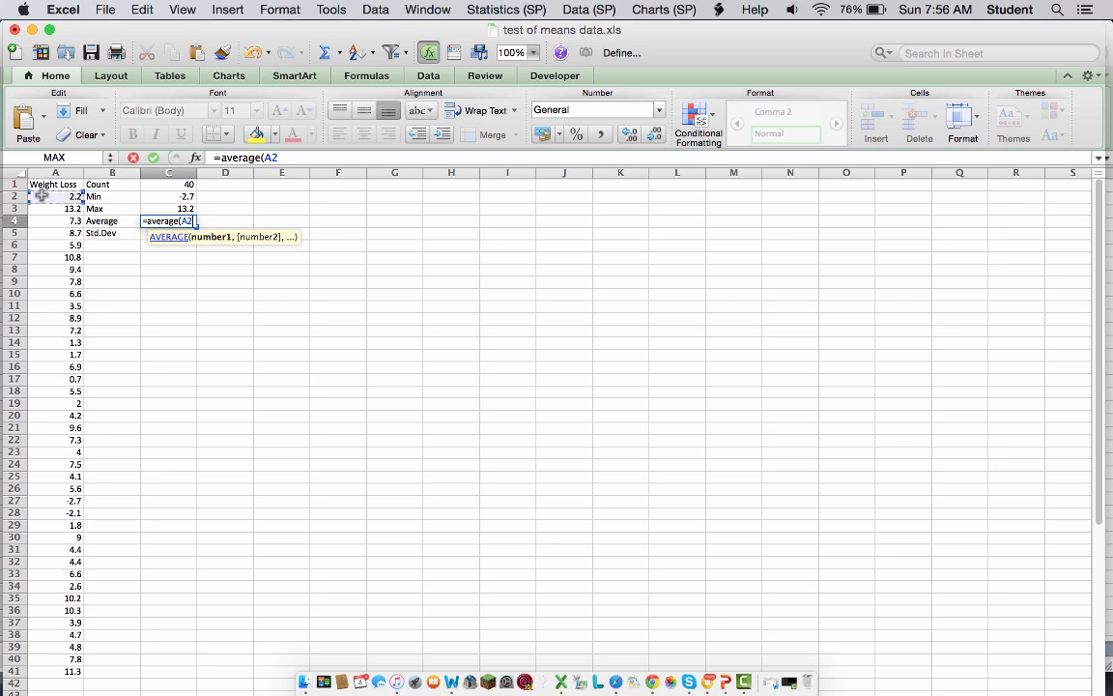
left_click_drag(42, 196, 43, 671)
type(")")
key("Return")
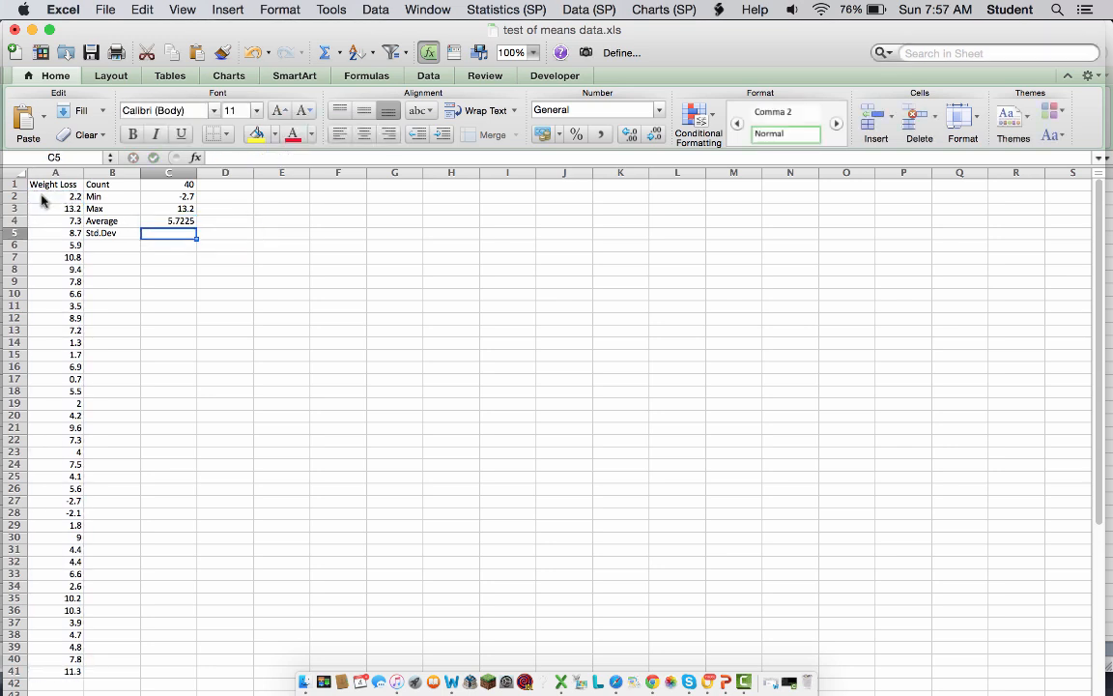
Calculate the standard deviation of the weight loss values in cell C5 with the formula =STDEV(A2:A41)
type("=stdev(")
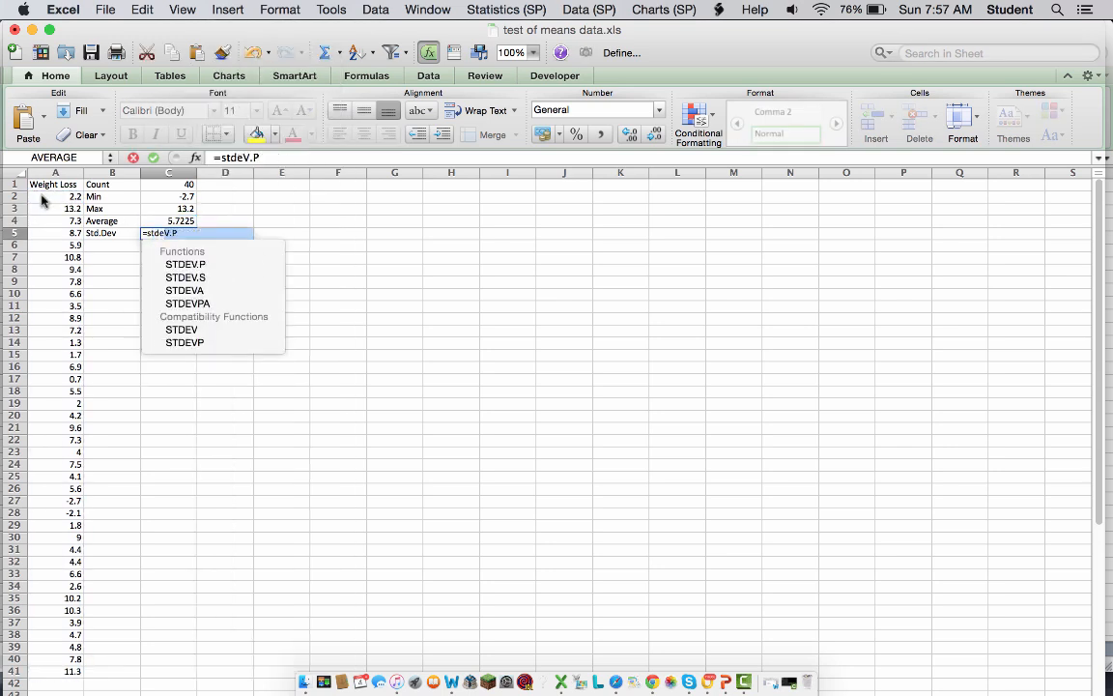
left_click(41, 195)
key("Left")
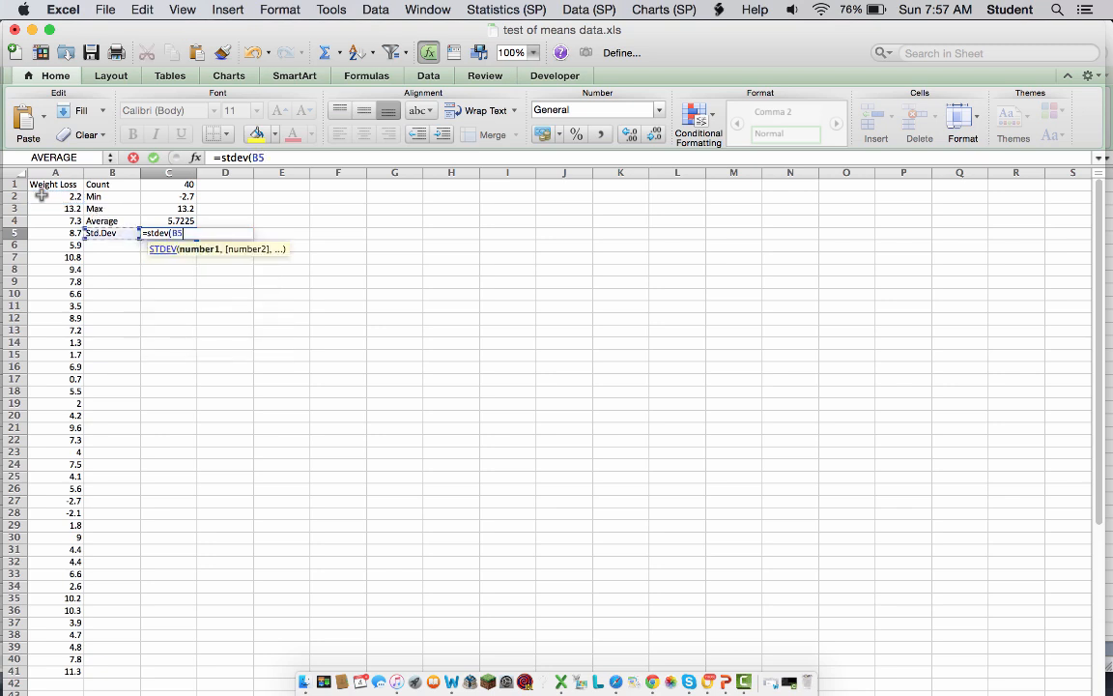
key("Up")
key("Left")
left_click(42, 195)
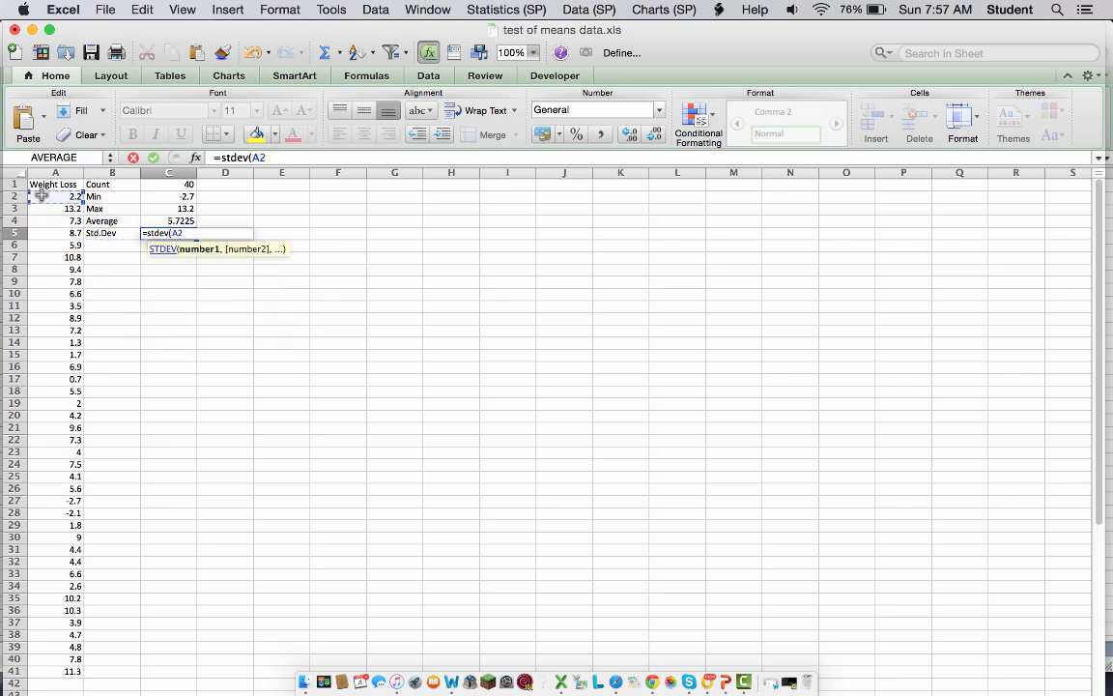
key("super+shift+Down")
key("Return")
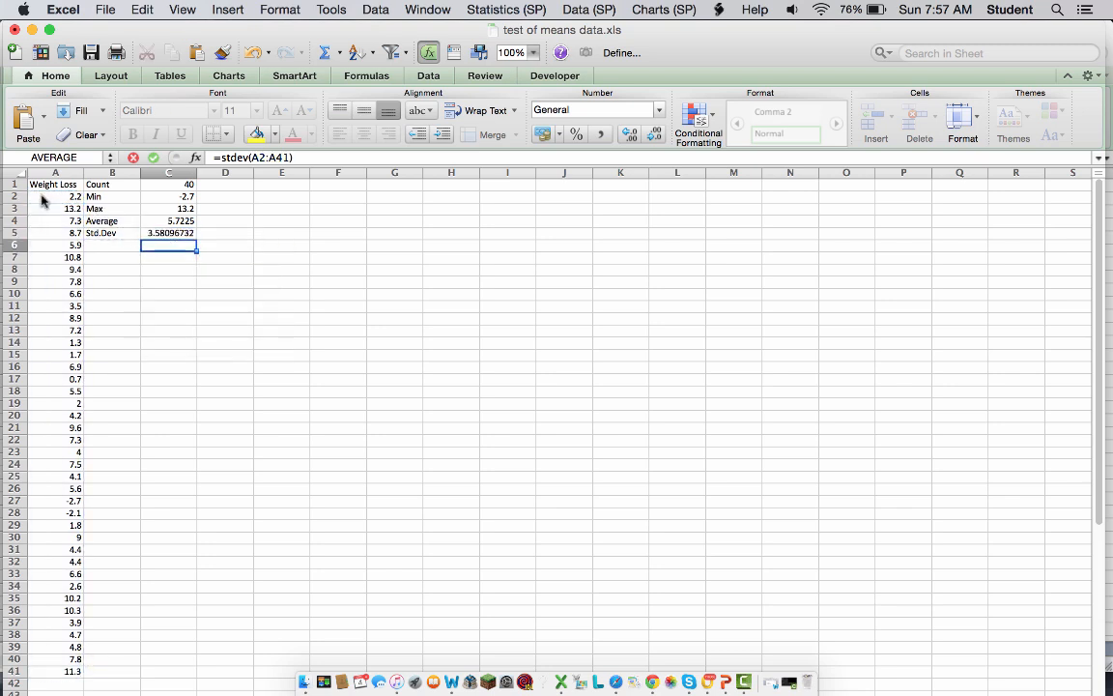
Reduce the average and standard deviation in C4:C5 to one decimal place
key("Up")
key("shift+Up")
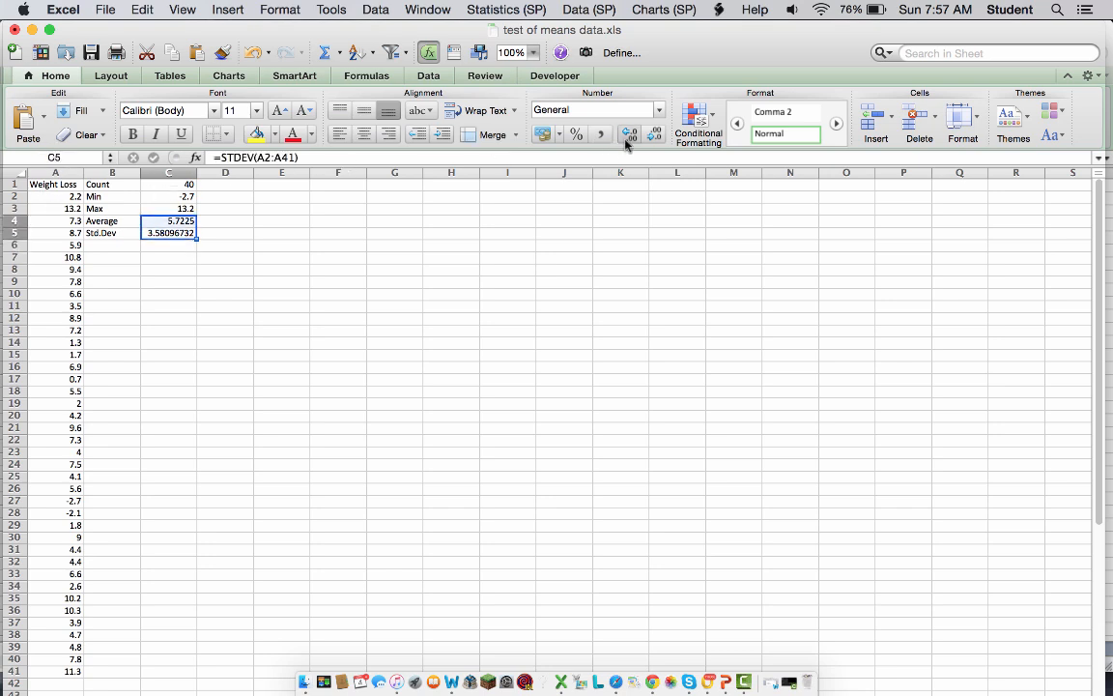
left_click(655, 136)
left_click(656, 136)
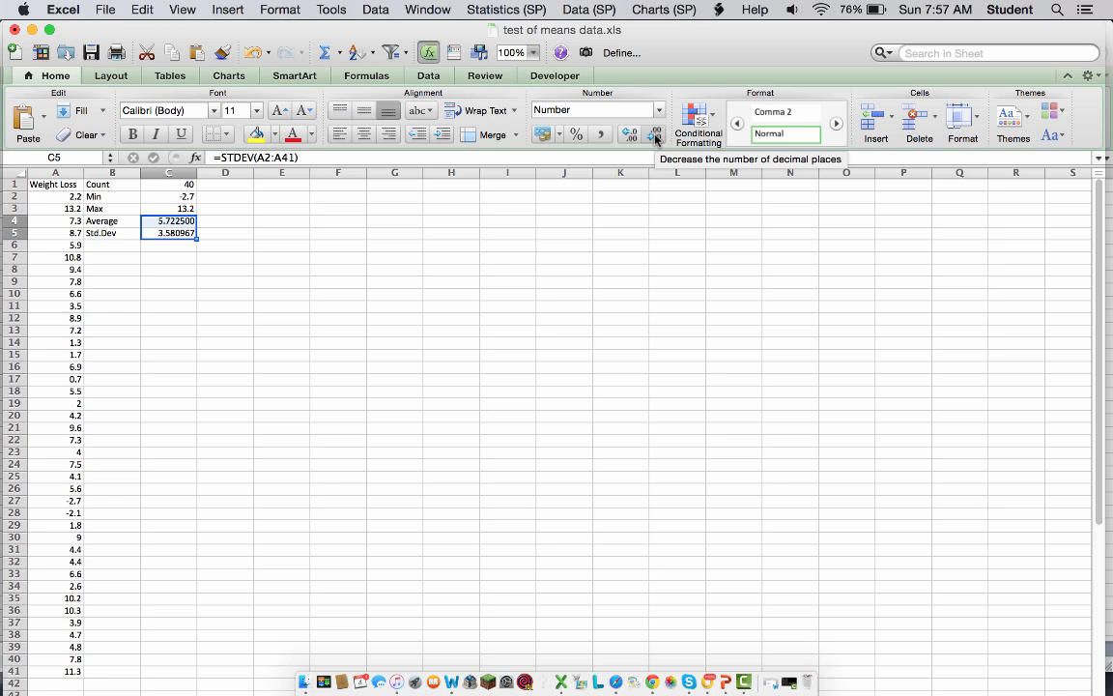
left_click(655, 136)
left_click(655, 136)
left_click(655, 136)
left_click(655, 137)
left_click(655, 137)
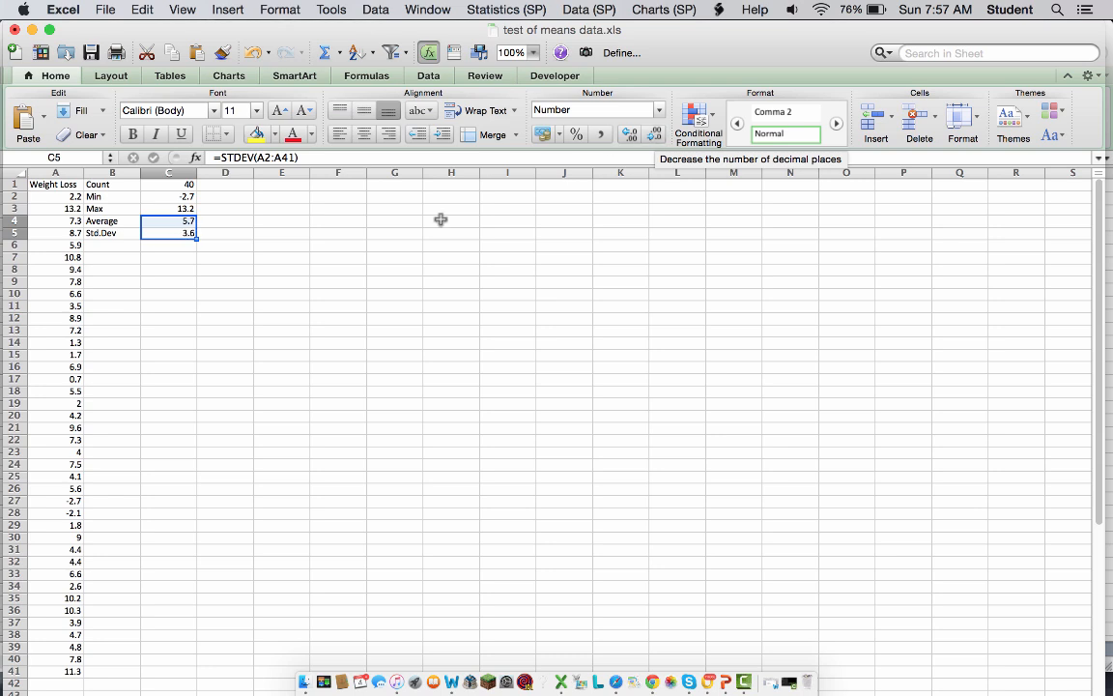
Enter the null hypothesis in B8:D8 as "Ho", "no weight loss" and "mu=0"
left_click(236, 228)
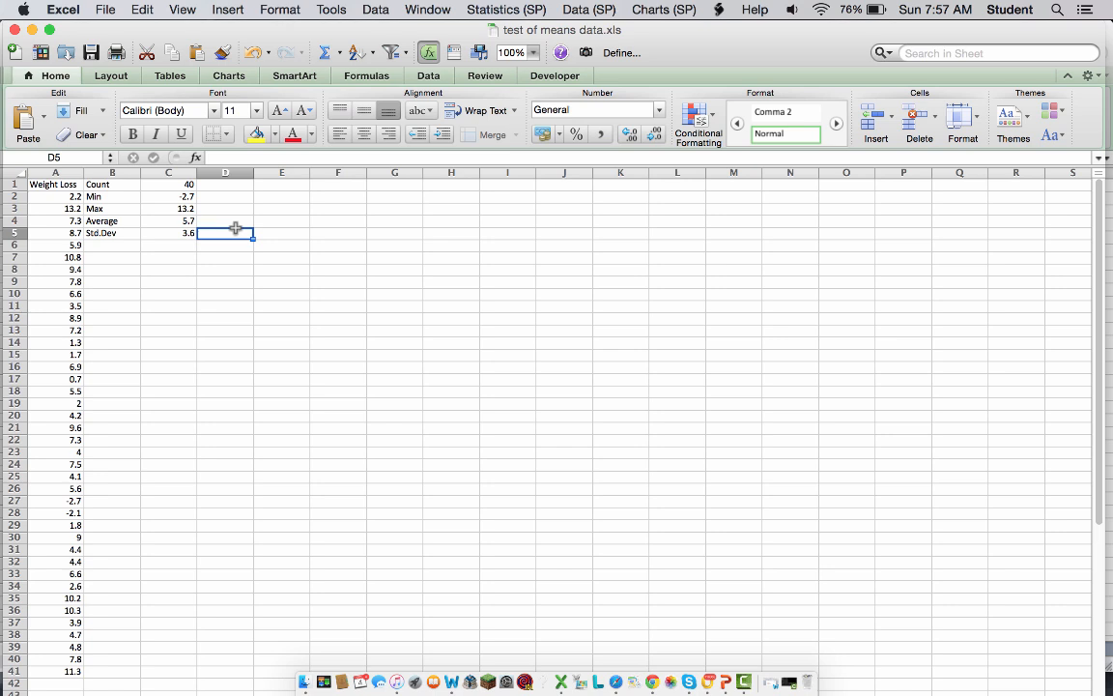
key("Down")
key("Down")
key("Left")
key("Left")
key("Down")
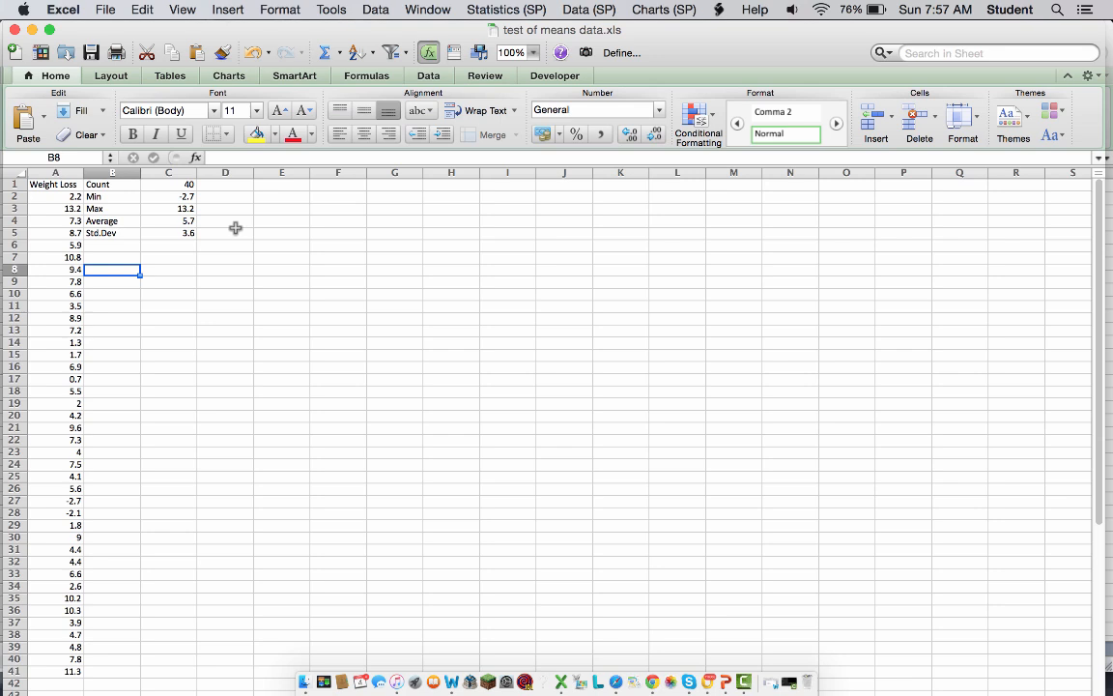
type("Ho")
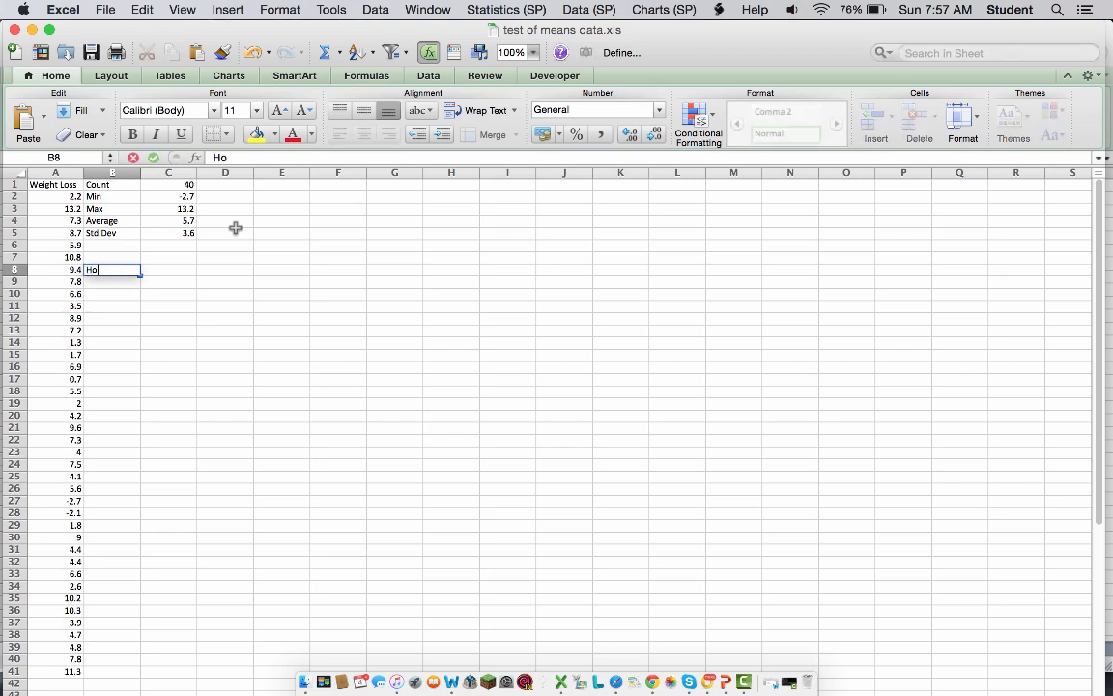
key("Tab")
type("no")
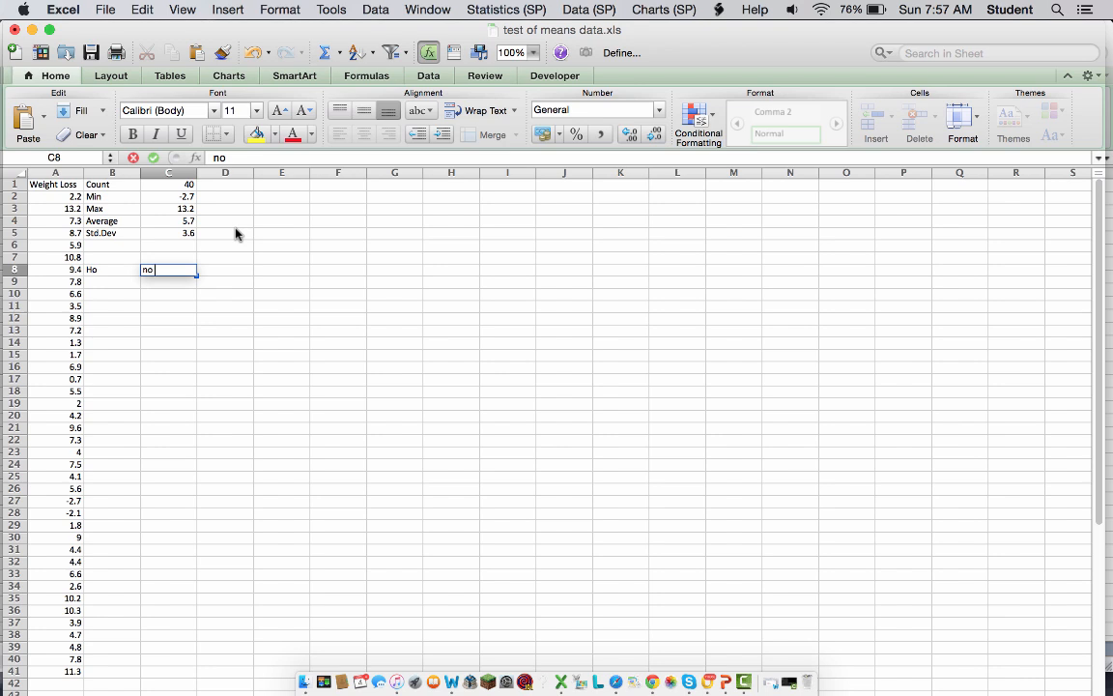
type(" weight loss")
key("Tab")
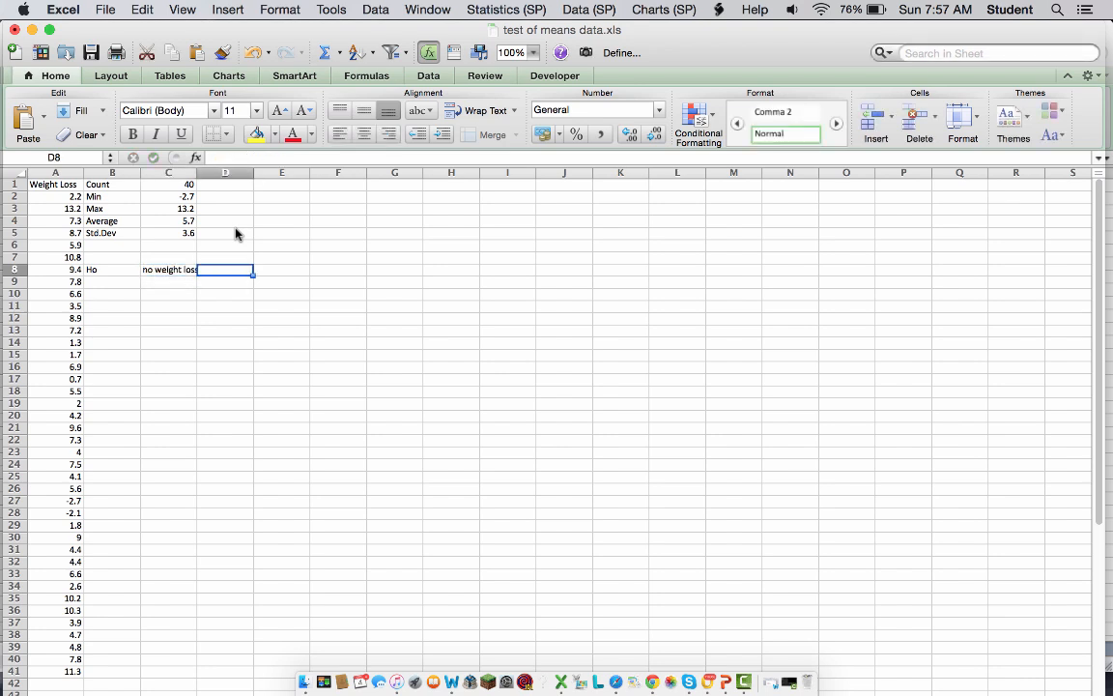
type("mu")
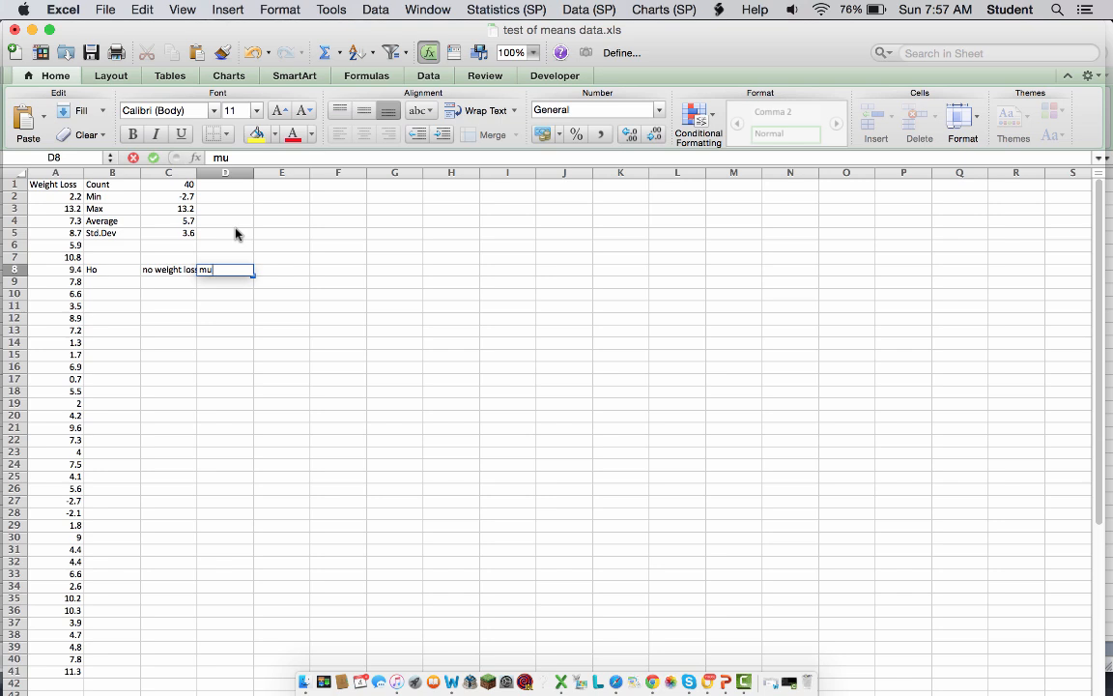
type("=0")
key("Return")
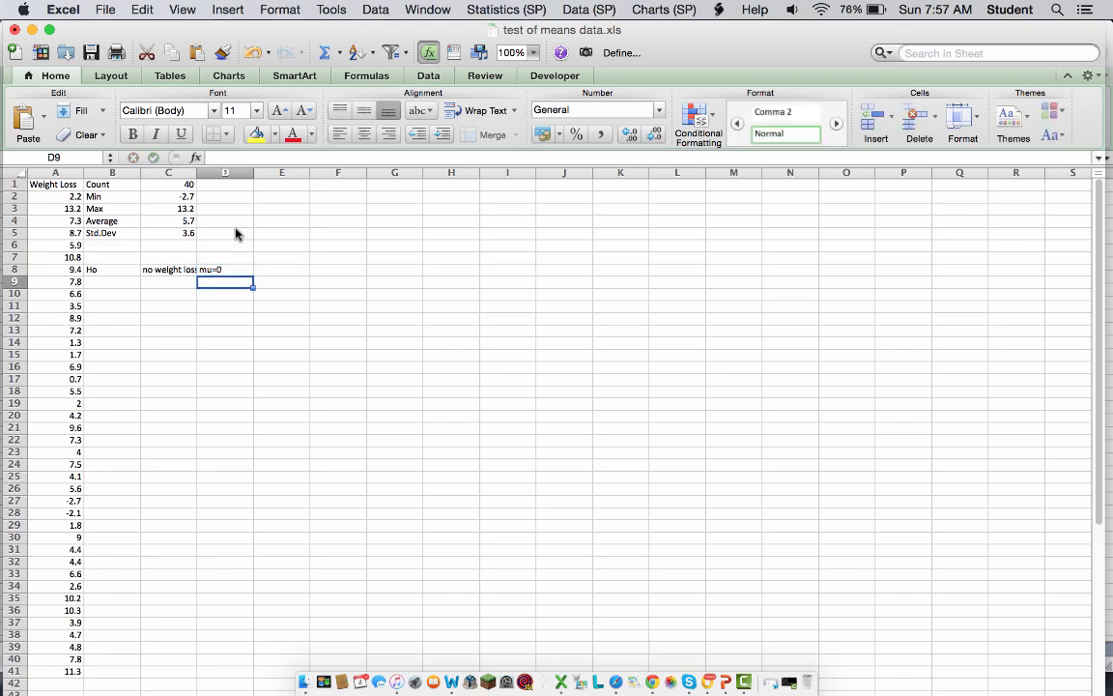
Enter the alternative hypothesis in B9:D9 as "Ha", "weight loss" and "mu>0"
key("Left")
key("Left")
type("Ha")
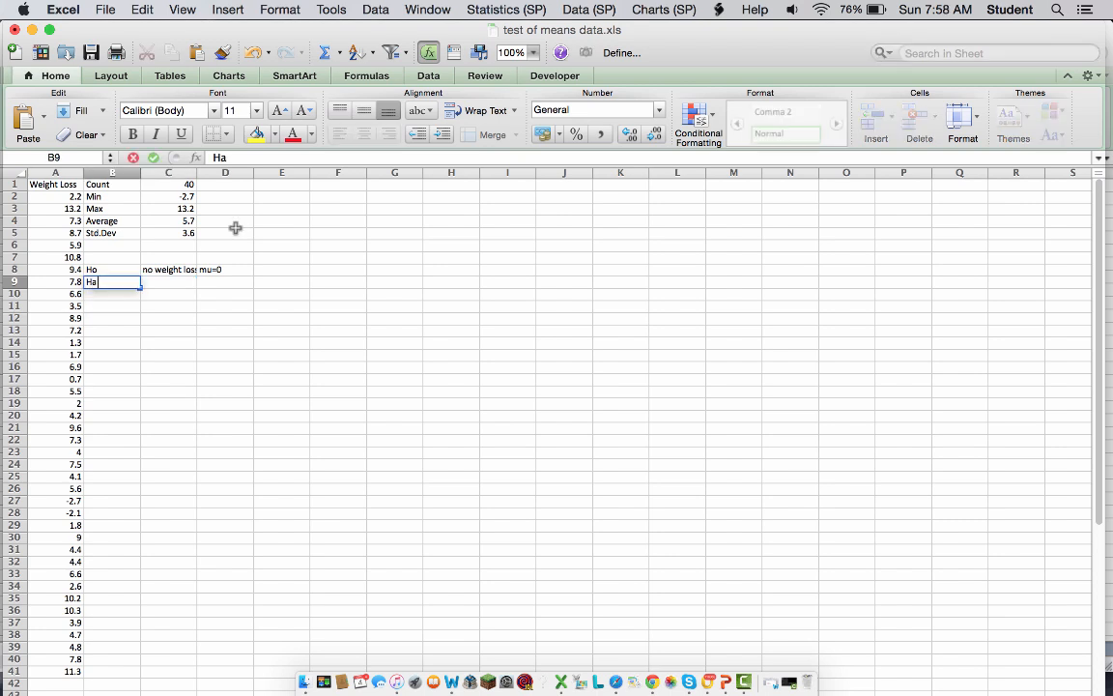
key("Tab")
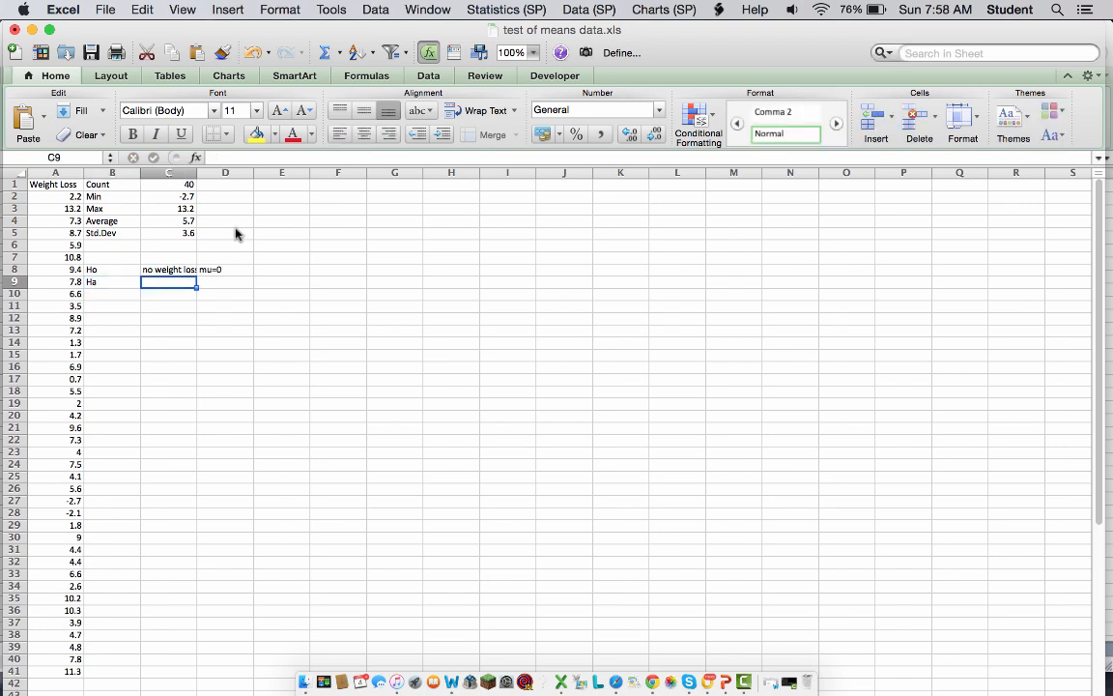
type("weight lo")
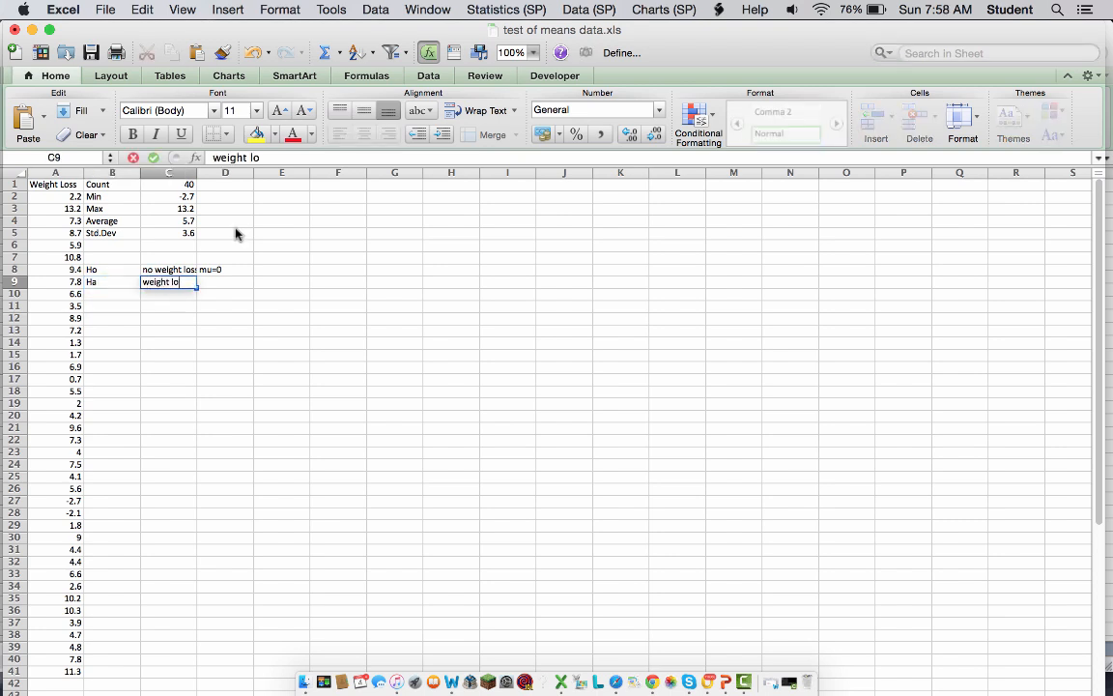
type("ss")
key("Tab")
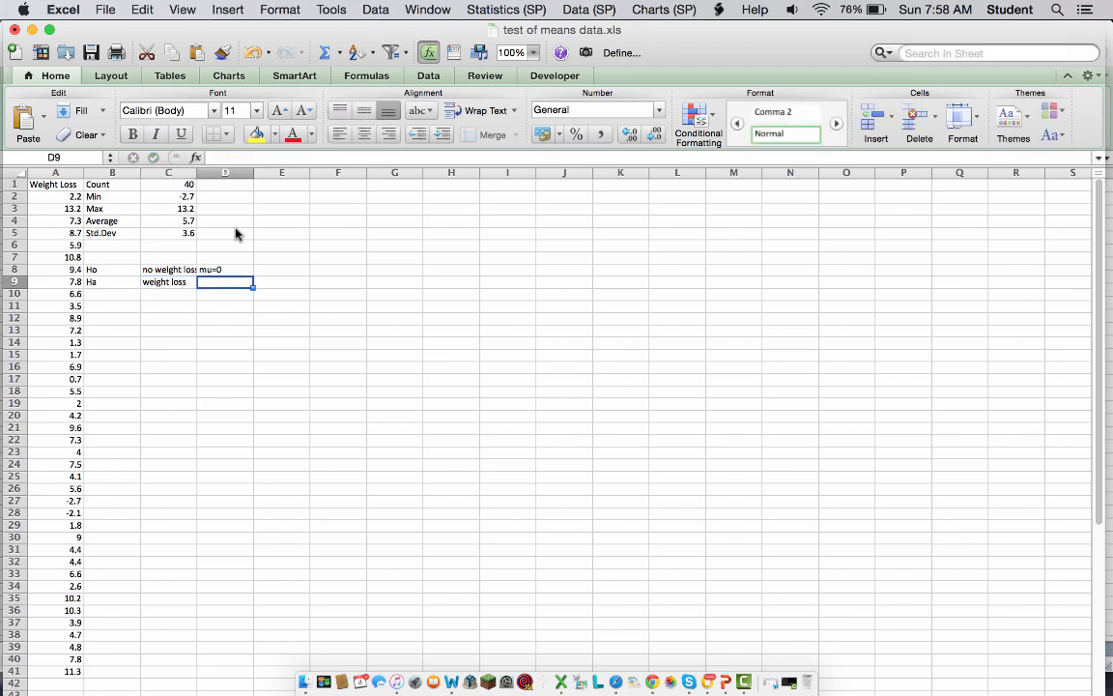
type("mu>0")
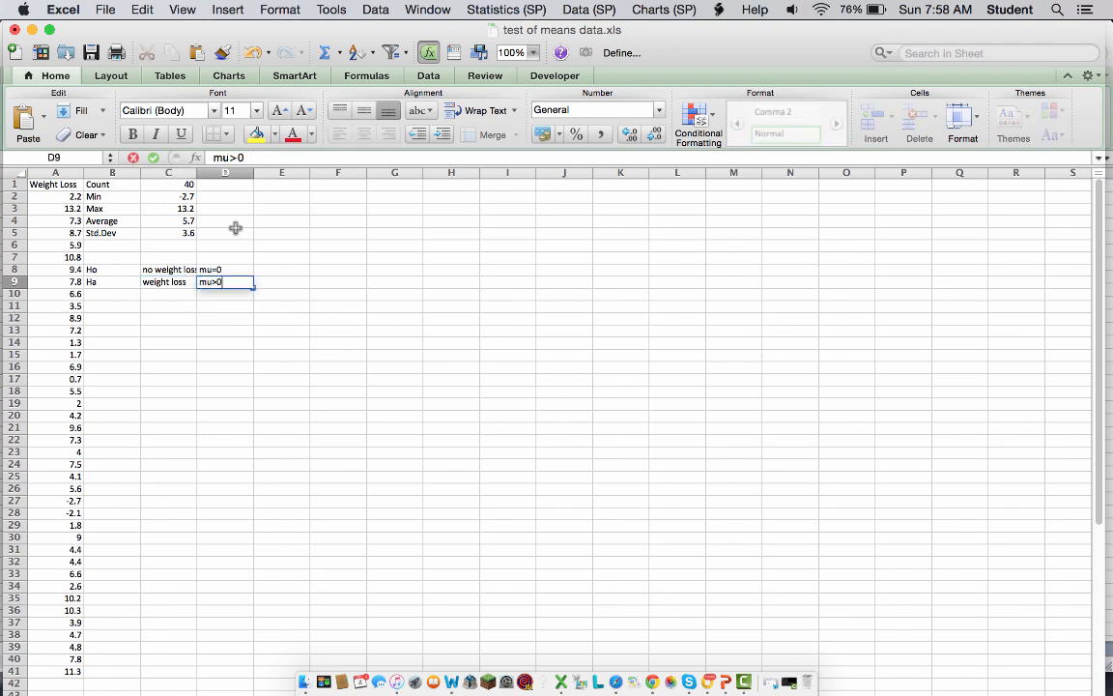
key("Return")
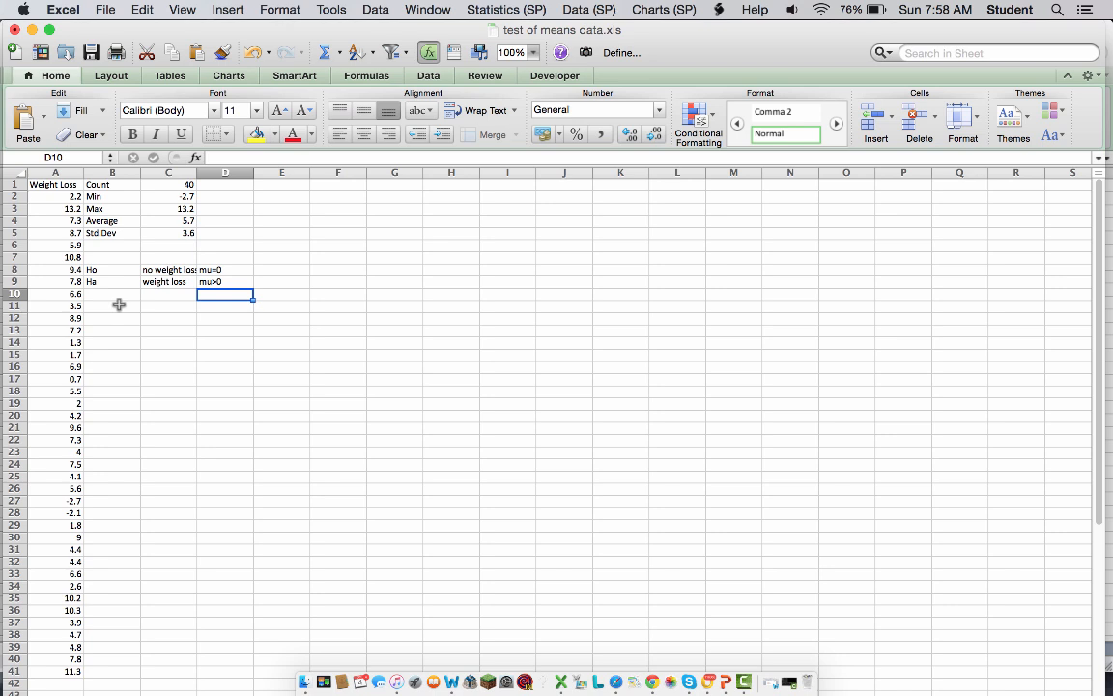
Label cell B6 "s.e." and calculate the standard error in C6 with the formula =C5/SQRT(C1)
left_click(112, 244)
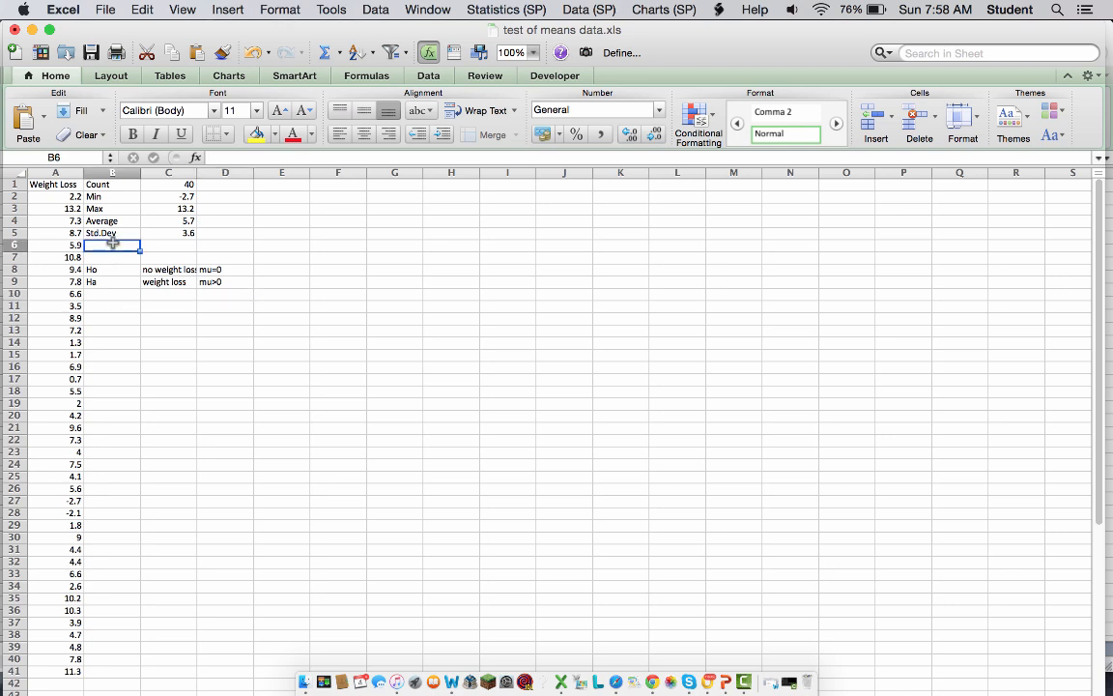
type("s.e.")
key("Tab")
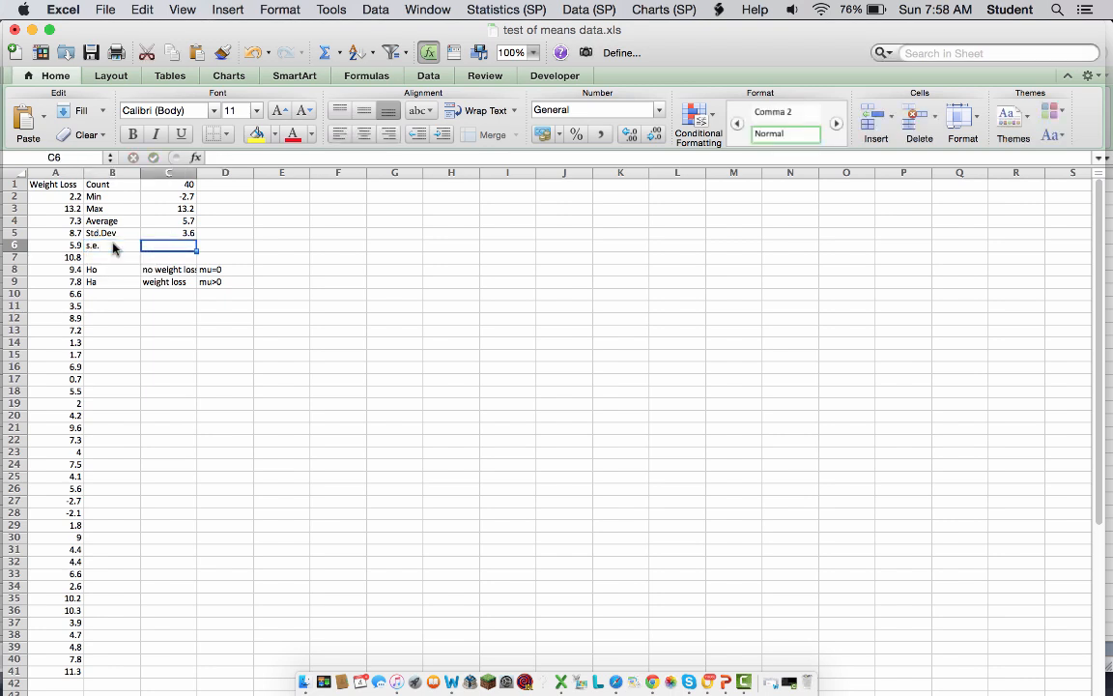
type("=")
key("Up")
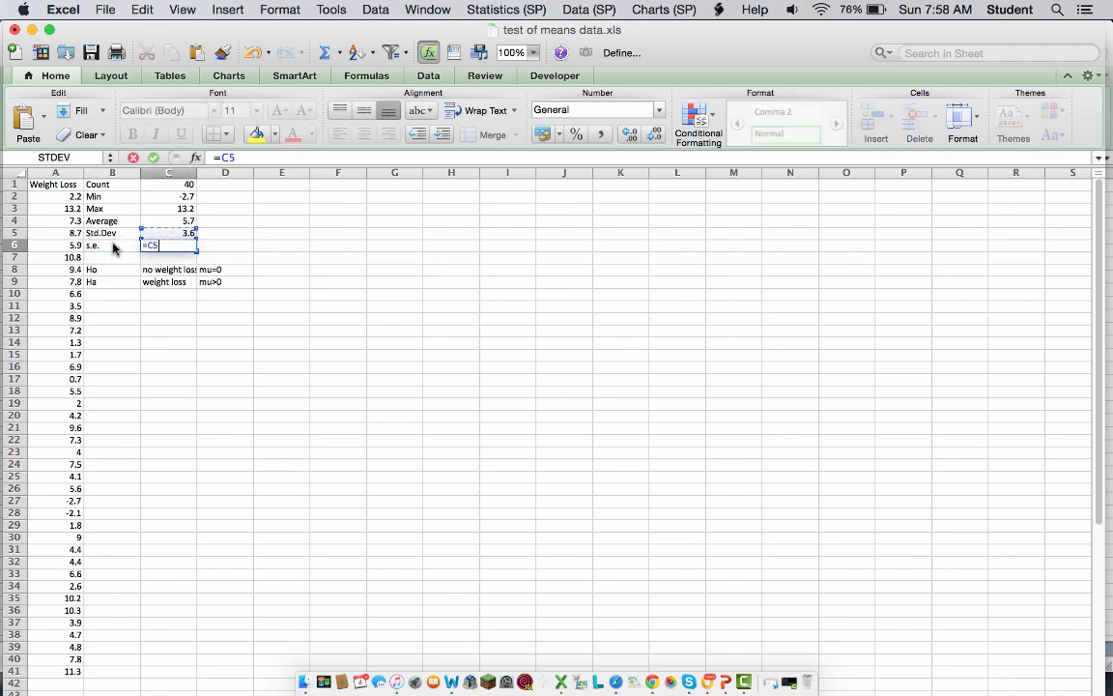
type("/sqrt(")
left_click(179, 184)
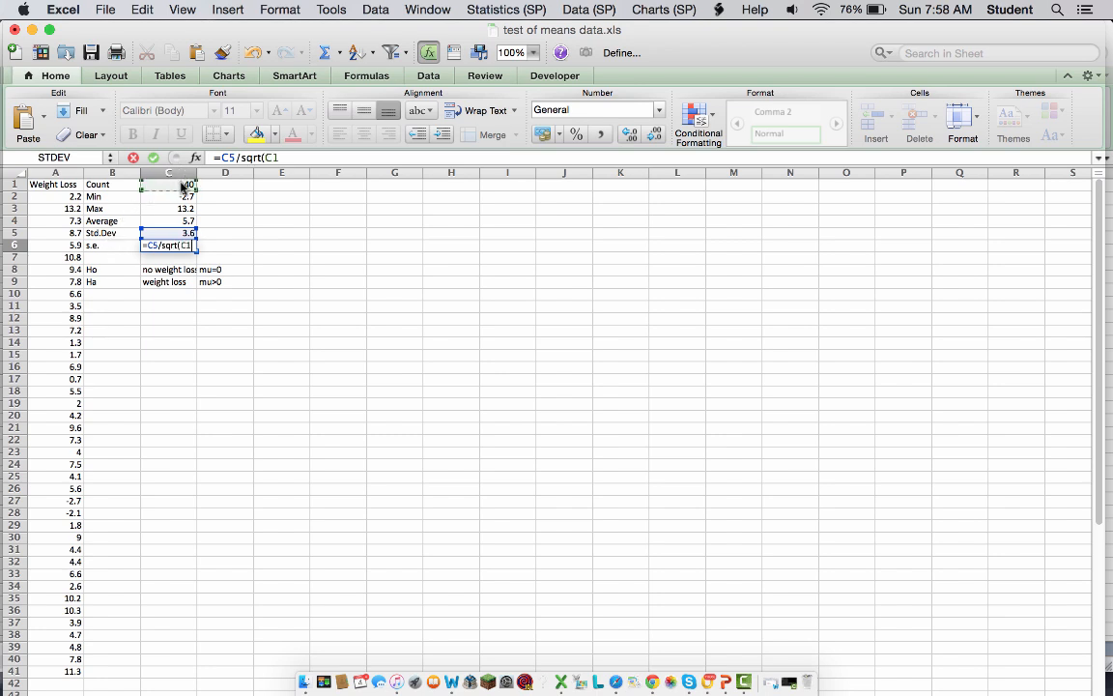
type(")")
key("Return")
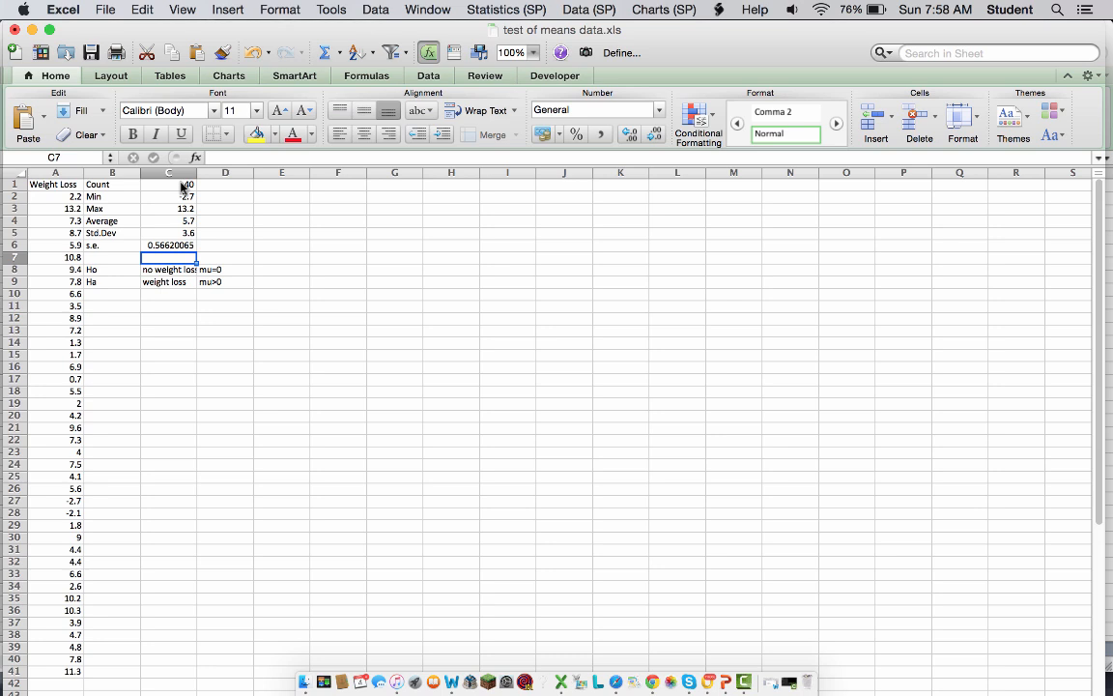
Reduce the standard error in cell C6 to three decimal places
left_click(162, 246)
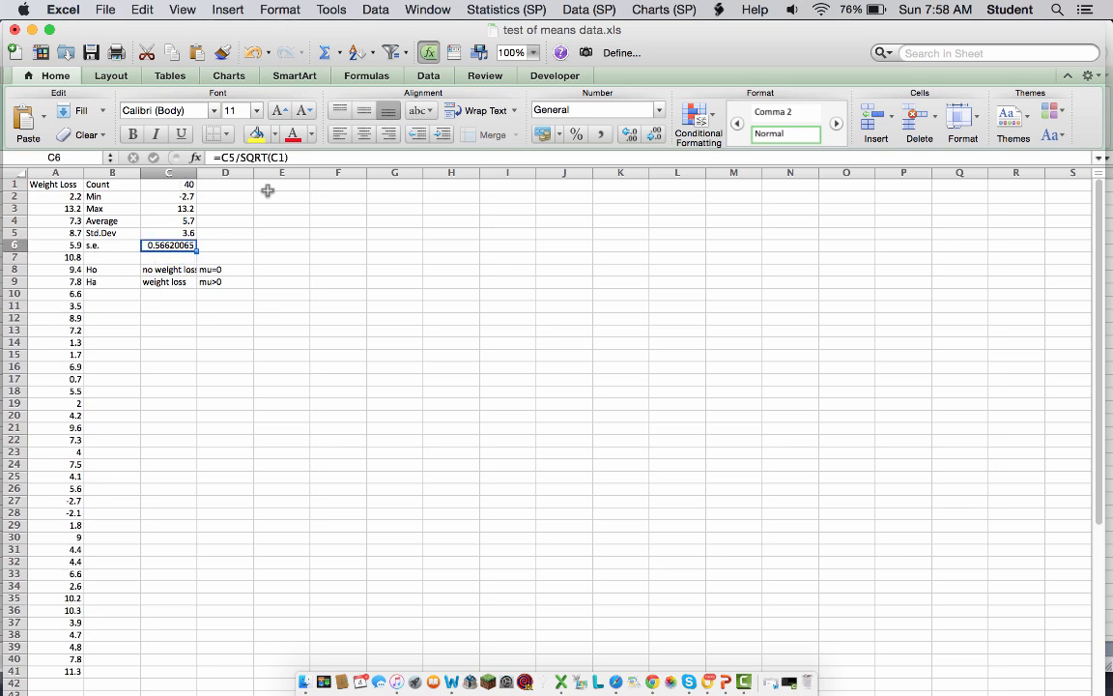
left_click(656, 134)
left_click(657, 134)
left_click(657, 134)
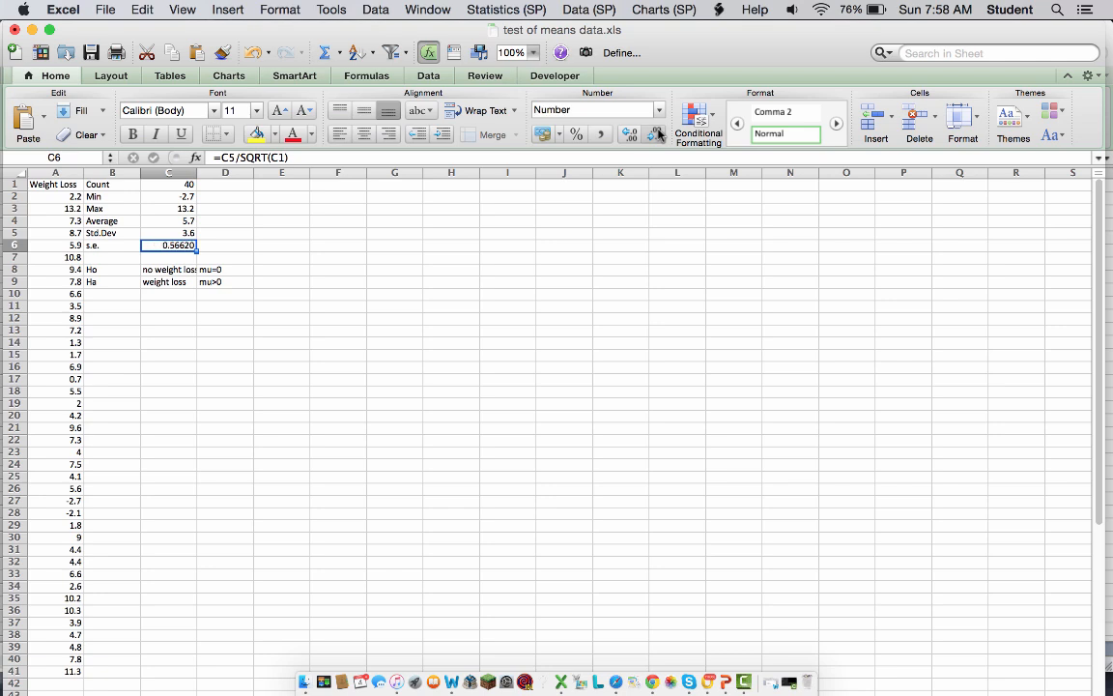
left_click(657, 134)
left_click(658, 134)
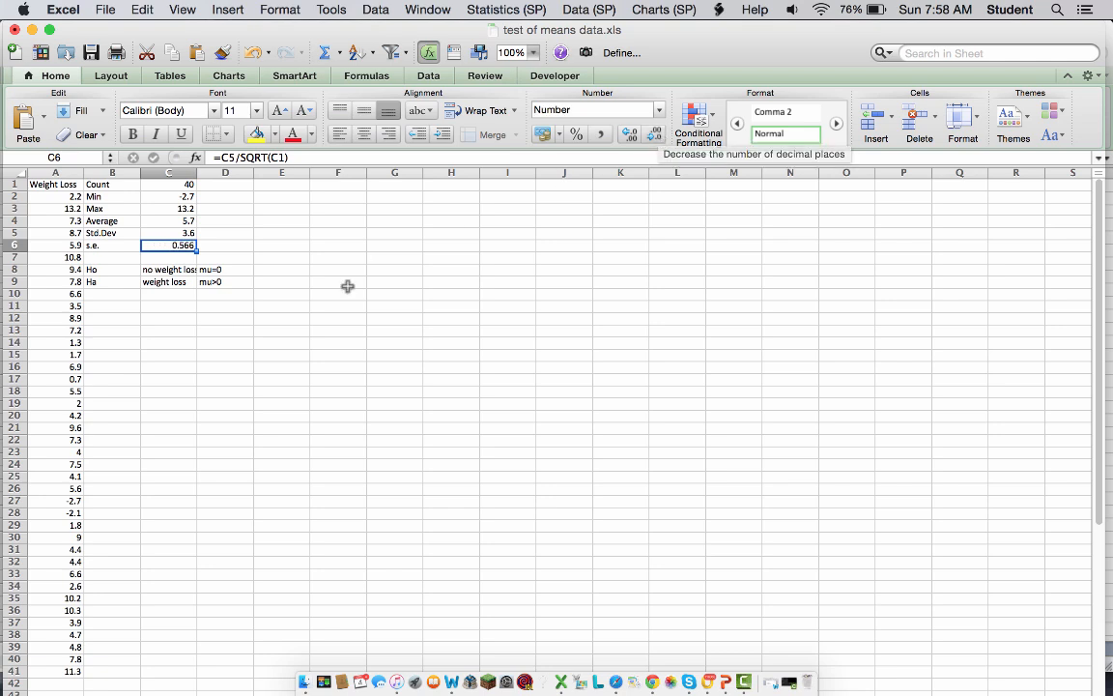
Label cell B11 "TS" and calculate the test statistic in C11 with the formula =(C4-0)/C6
left_click(98, 305)
type("TS")
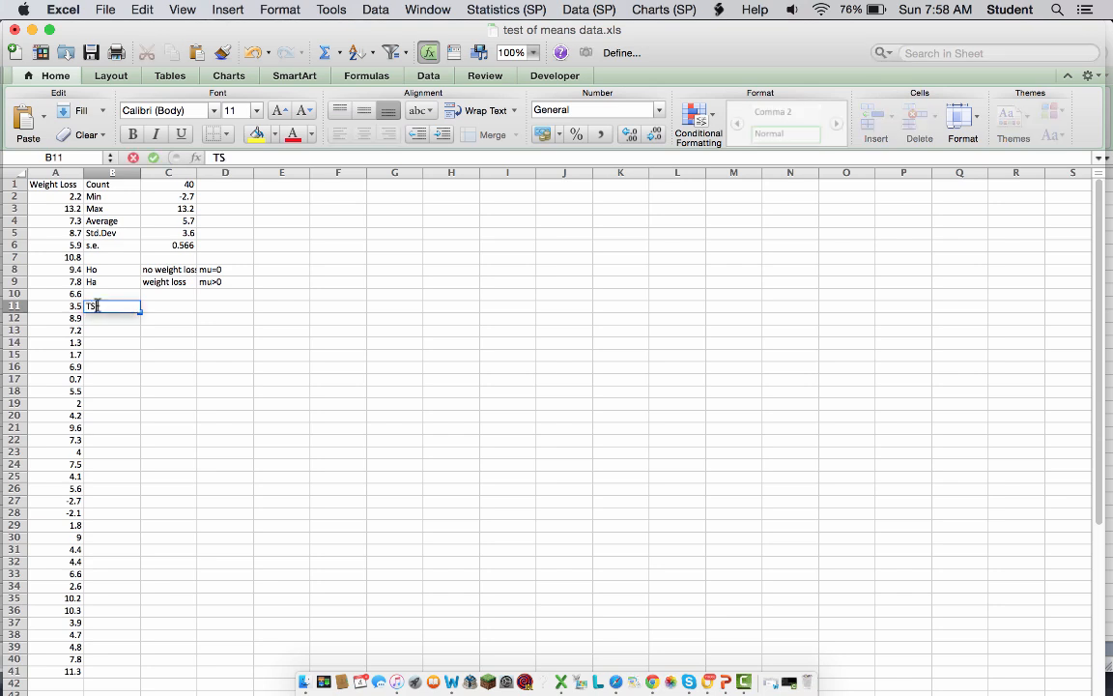
key("Tab")
type("=(")
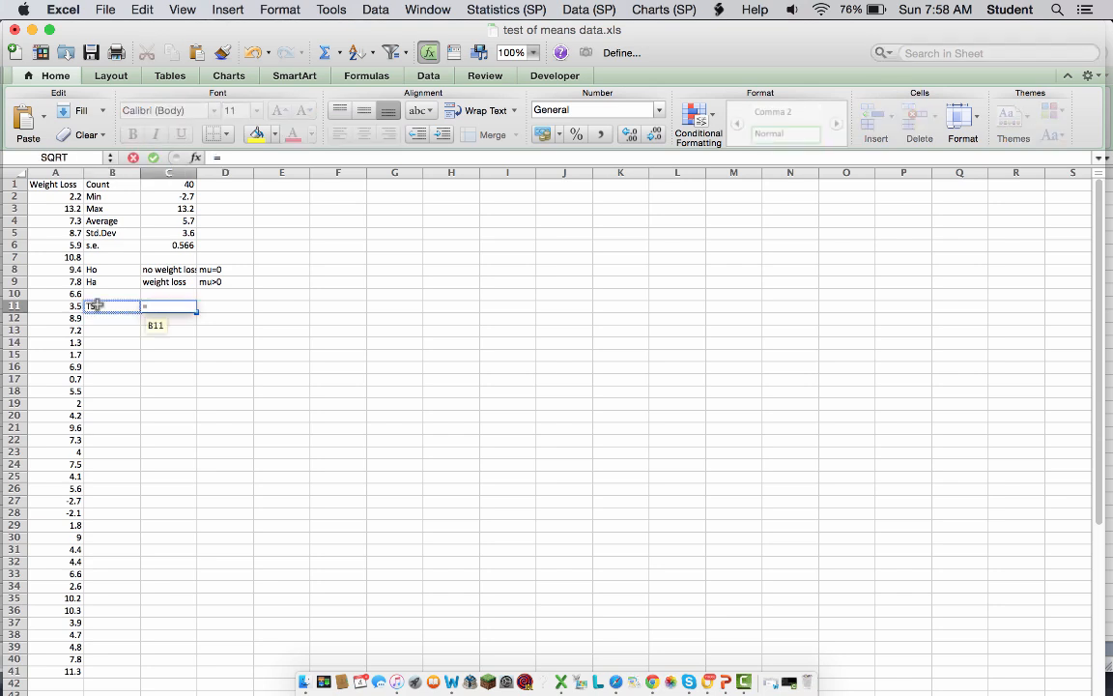
left_click(180, 221)
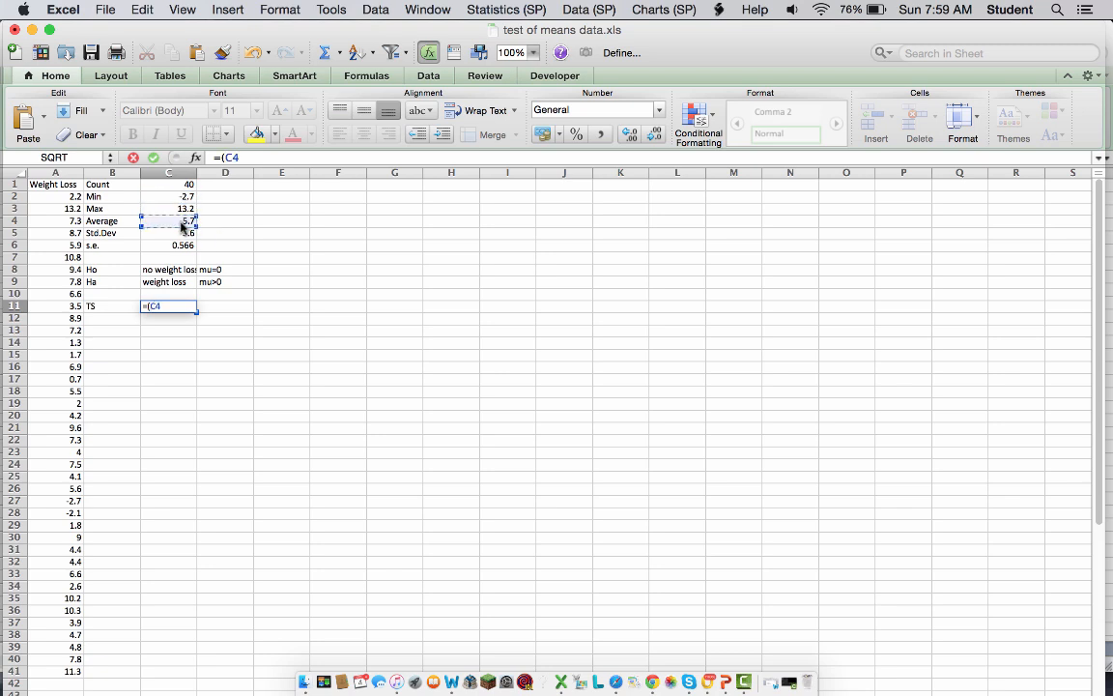
type("-0)/")
left_click(184, 245)
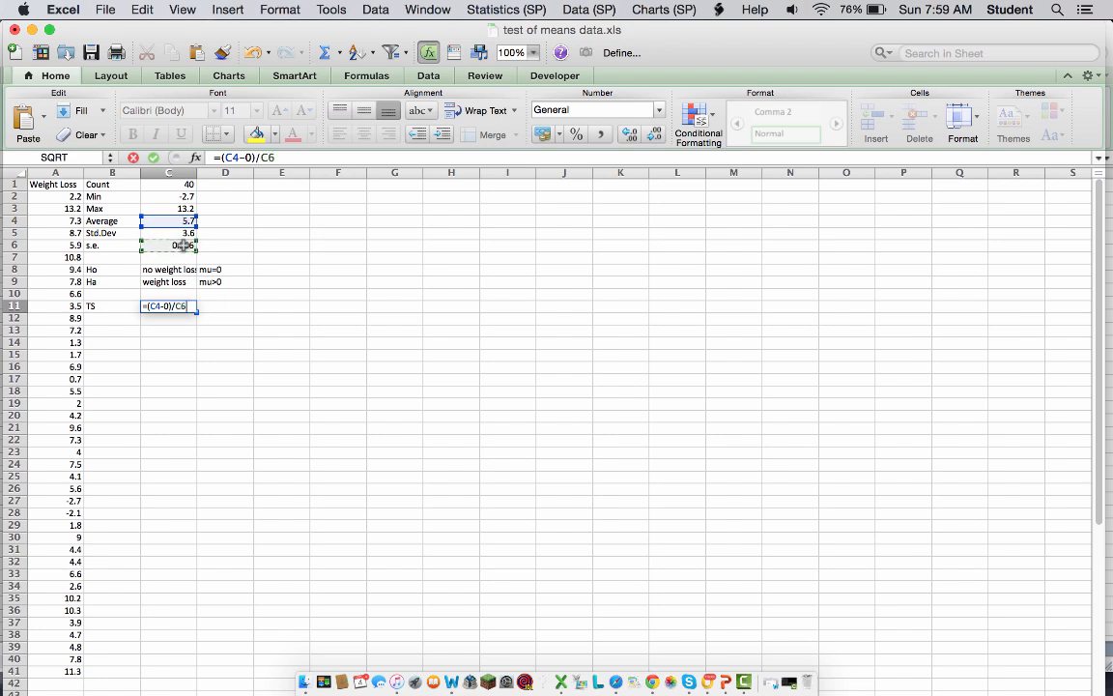
key("Return")
key("BackSpace")
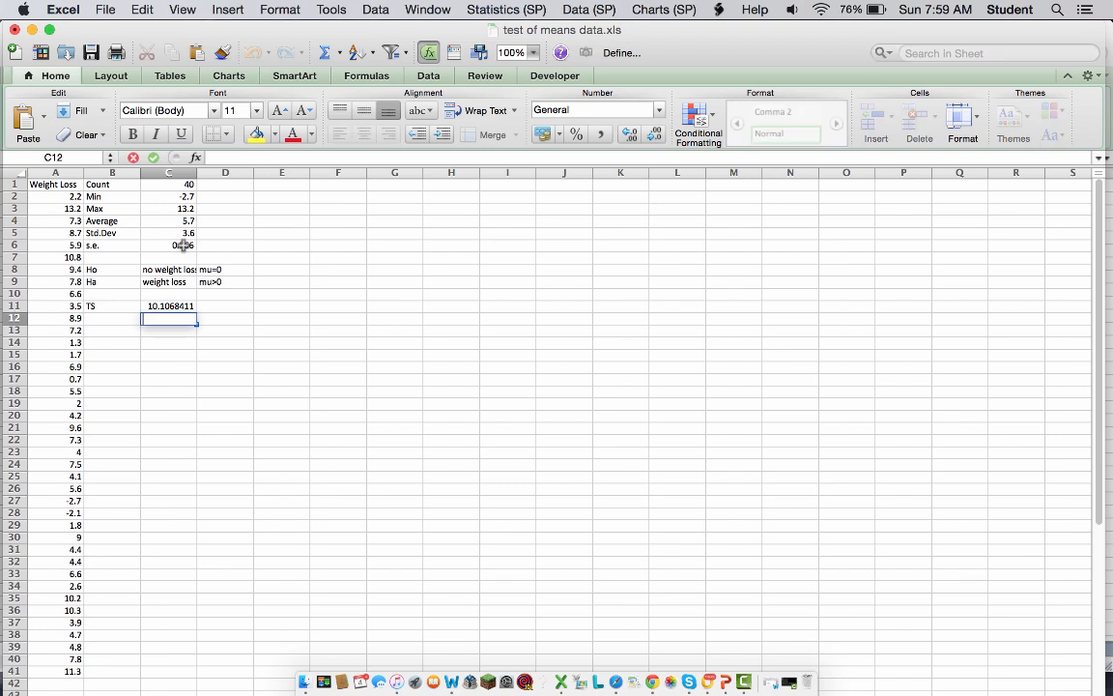
key("Escape")
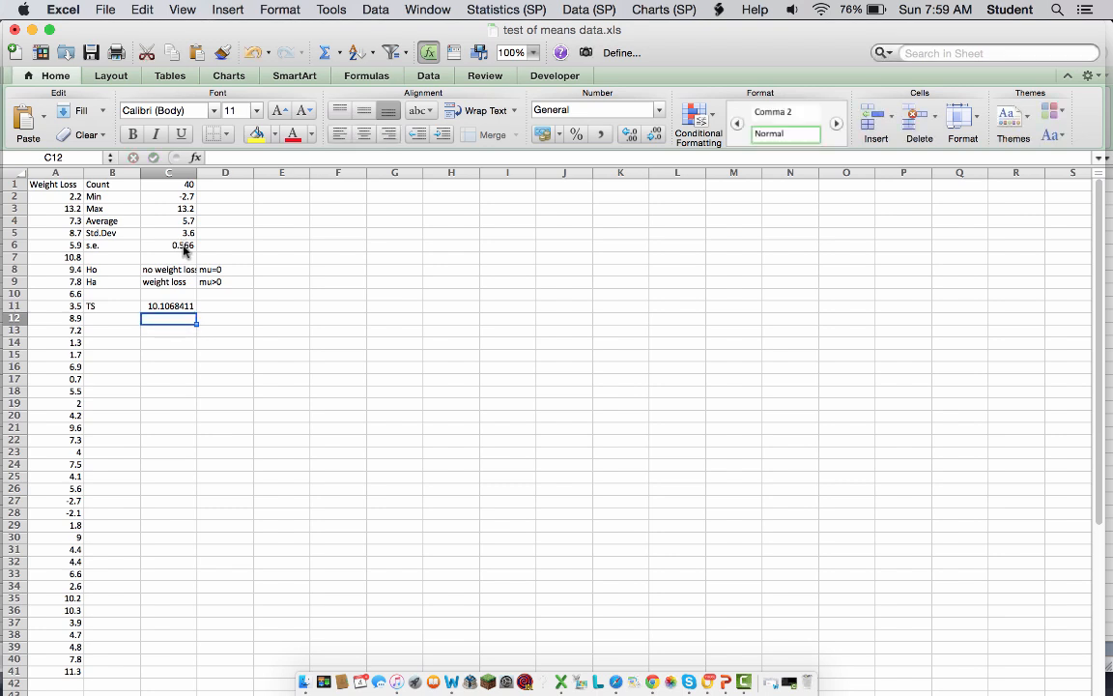
Examine the test statistic formula in cell C11 and the cells it refers to
key("Up")
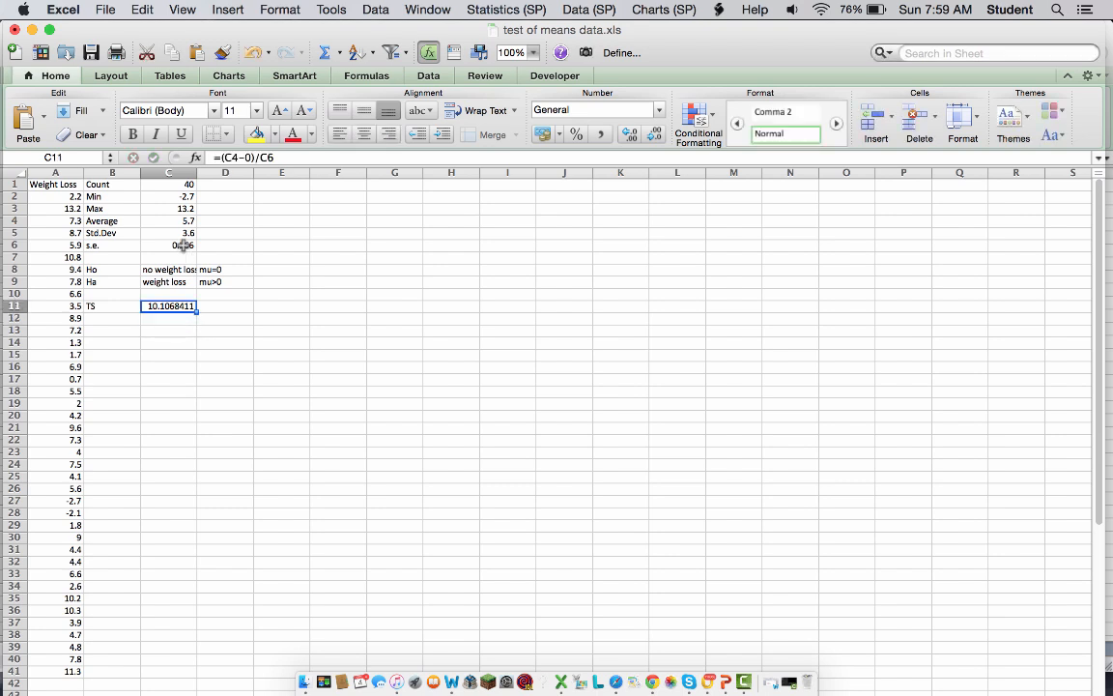
key("ctrl+u")
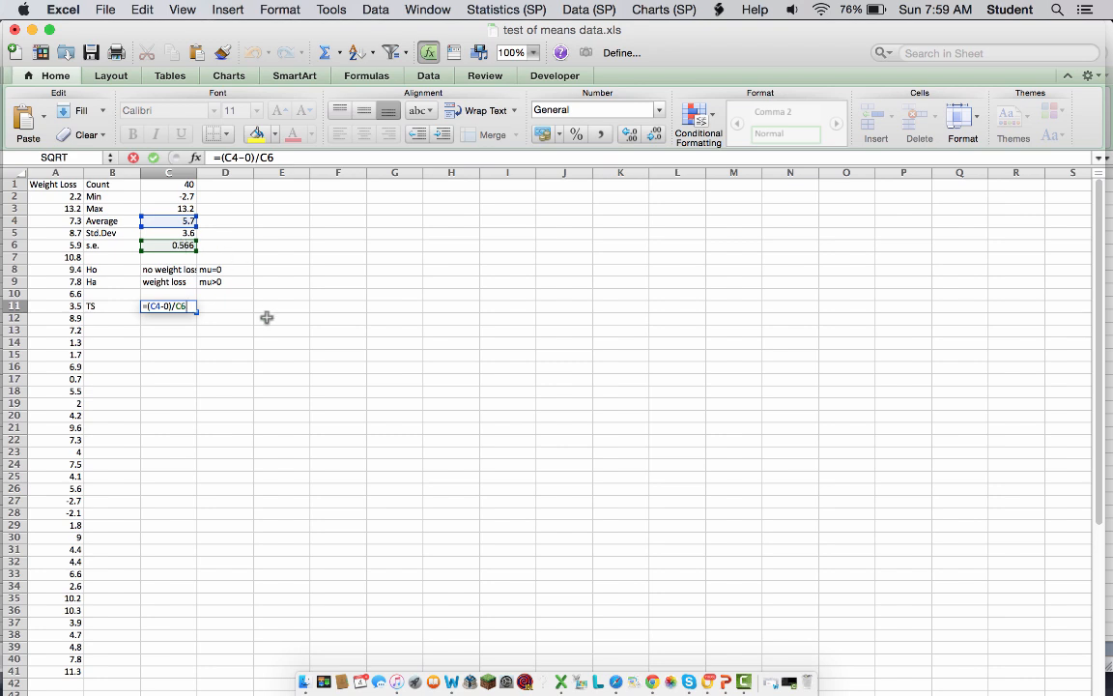
key("Return")
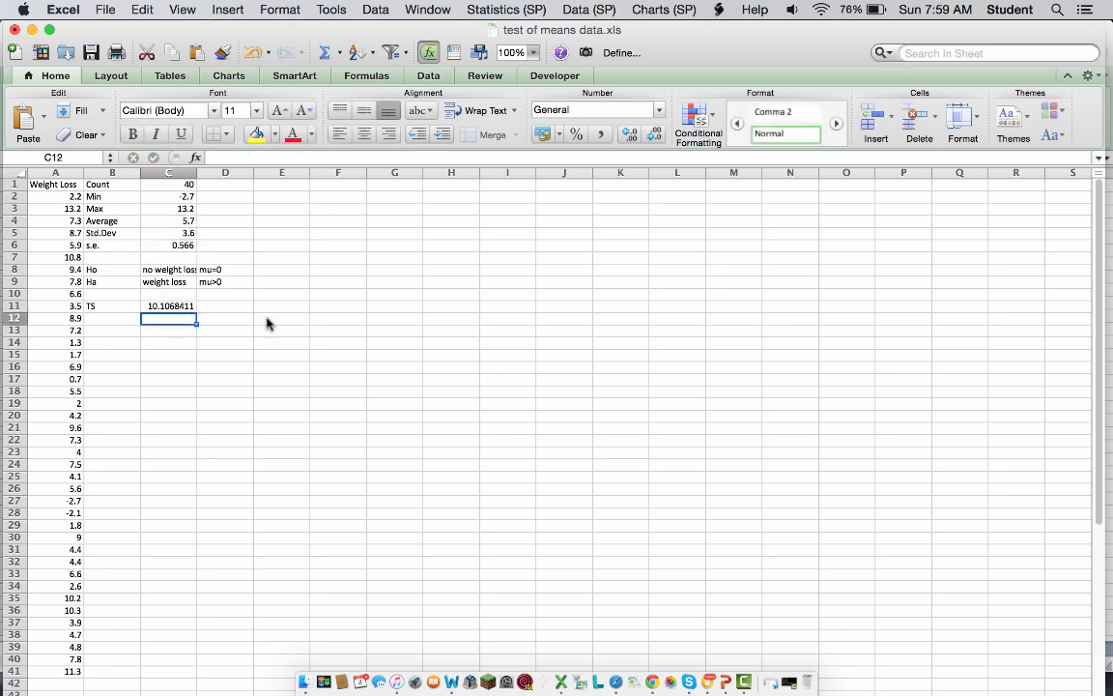
Enter the label "p-value" in cell B13, two rows below the test statistic label
key("Down")
key("Left")
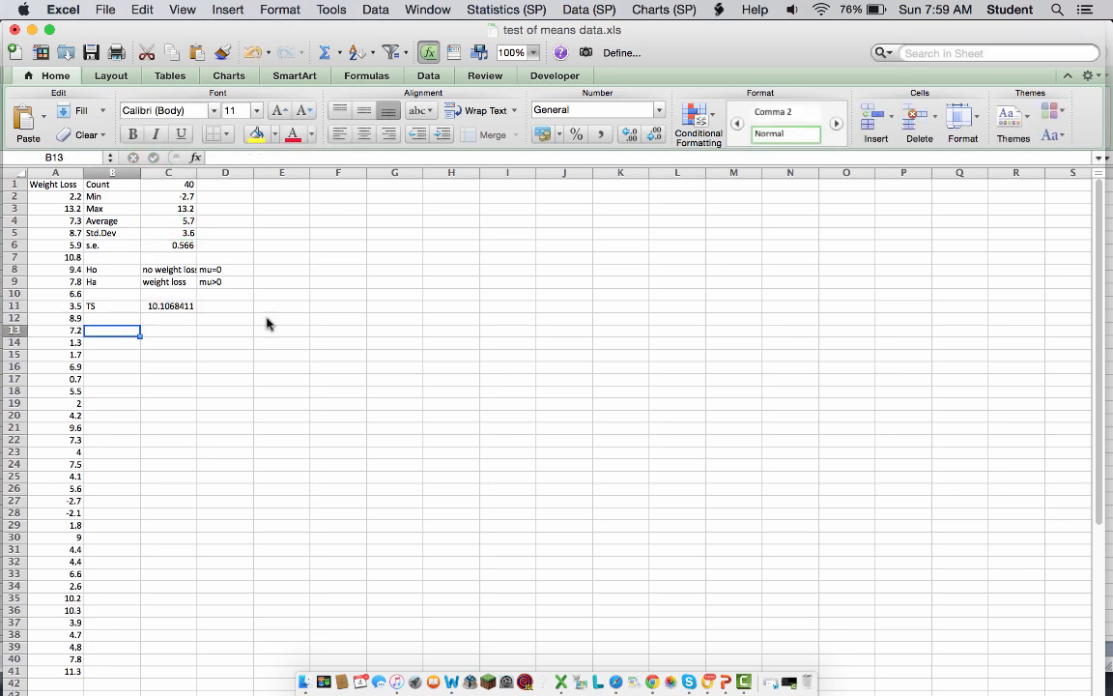
type("p-va")
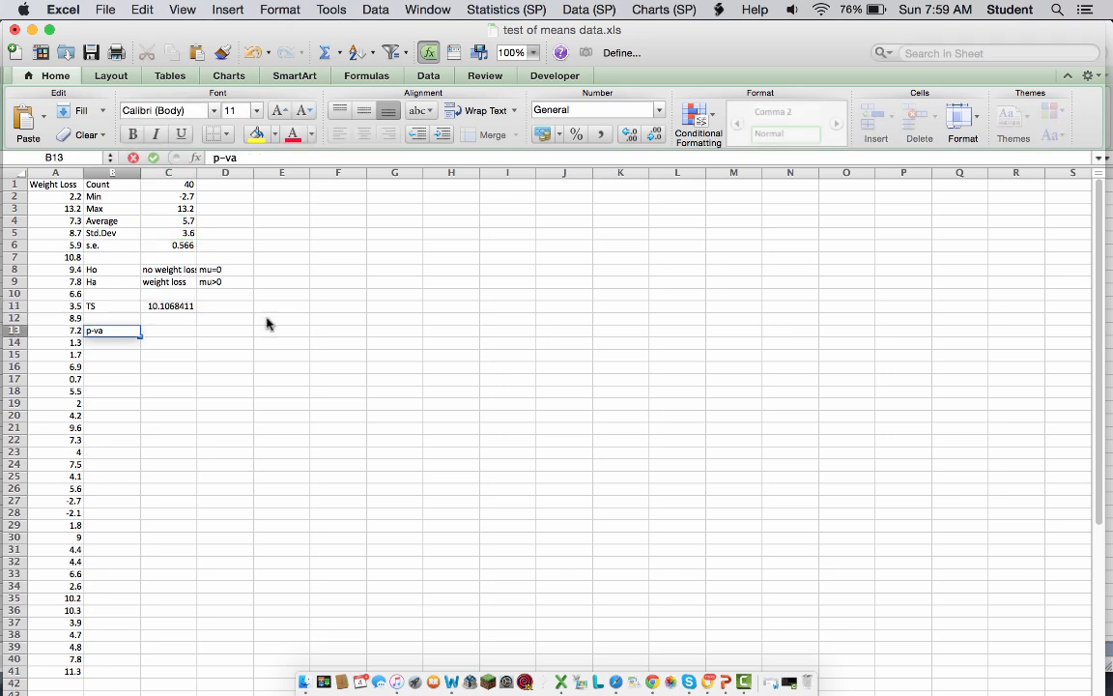
type("lue")
key("Return")
Calculate the right-tailed p-value in cell C13 with the formula =T.DIST.RT(C11,C1-1)
key("Right")
key("Up")
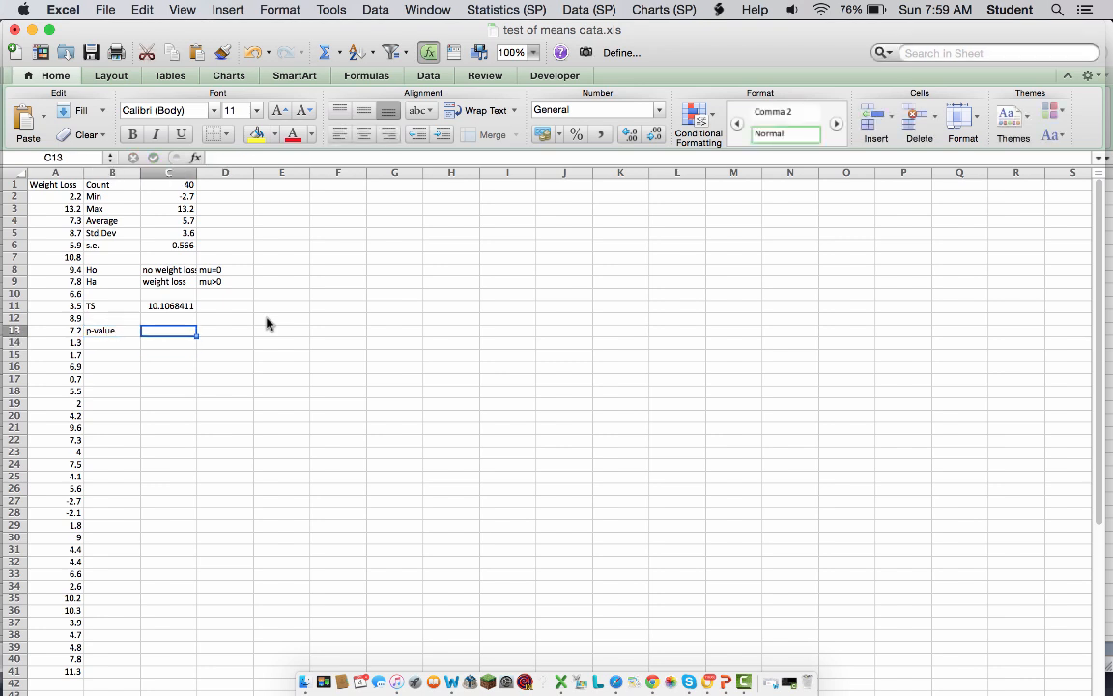
type("=t")
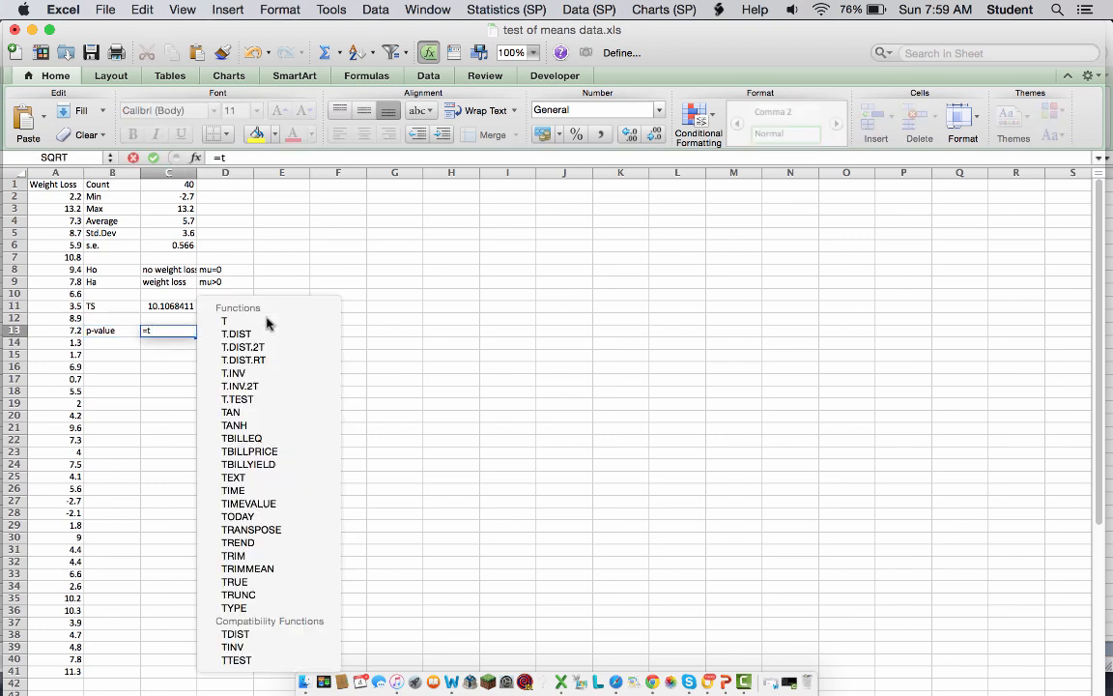
type(".dISTist")
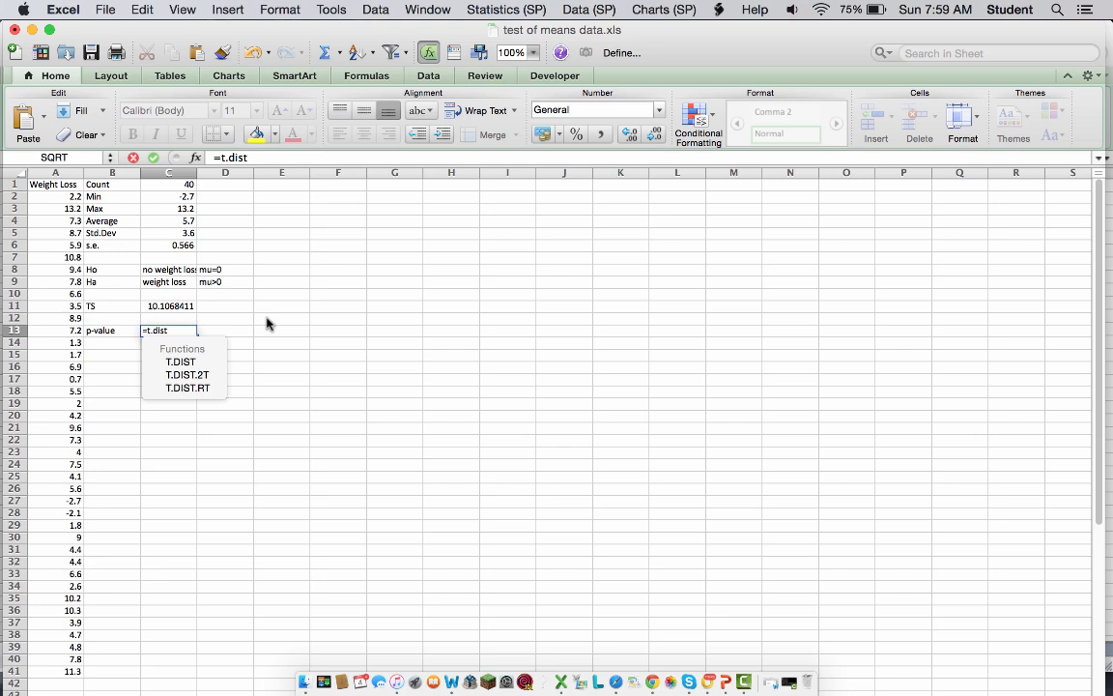
type(".rt")
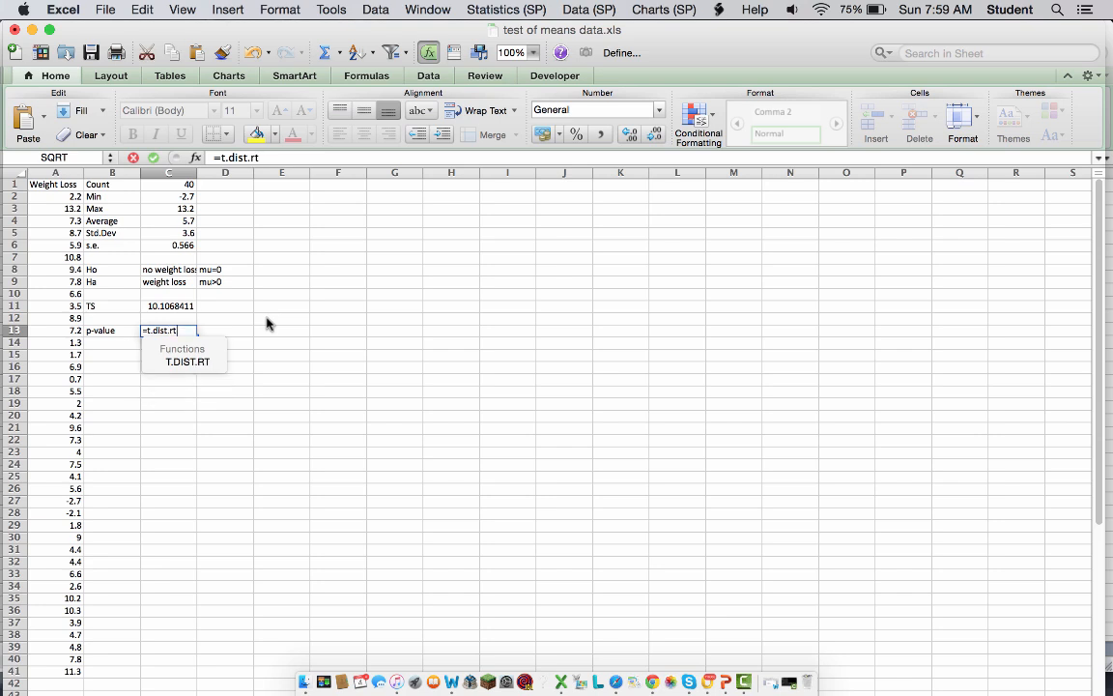
type("(")
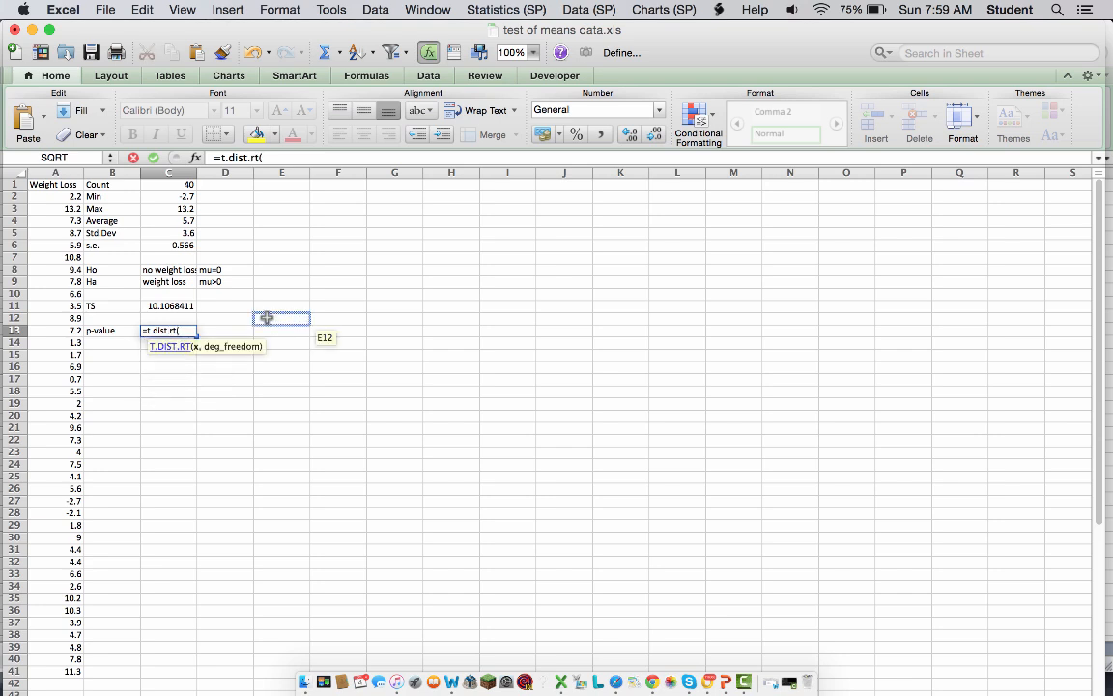
left_click(180, 306)
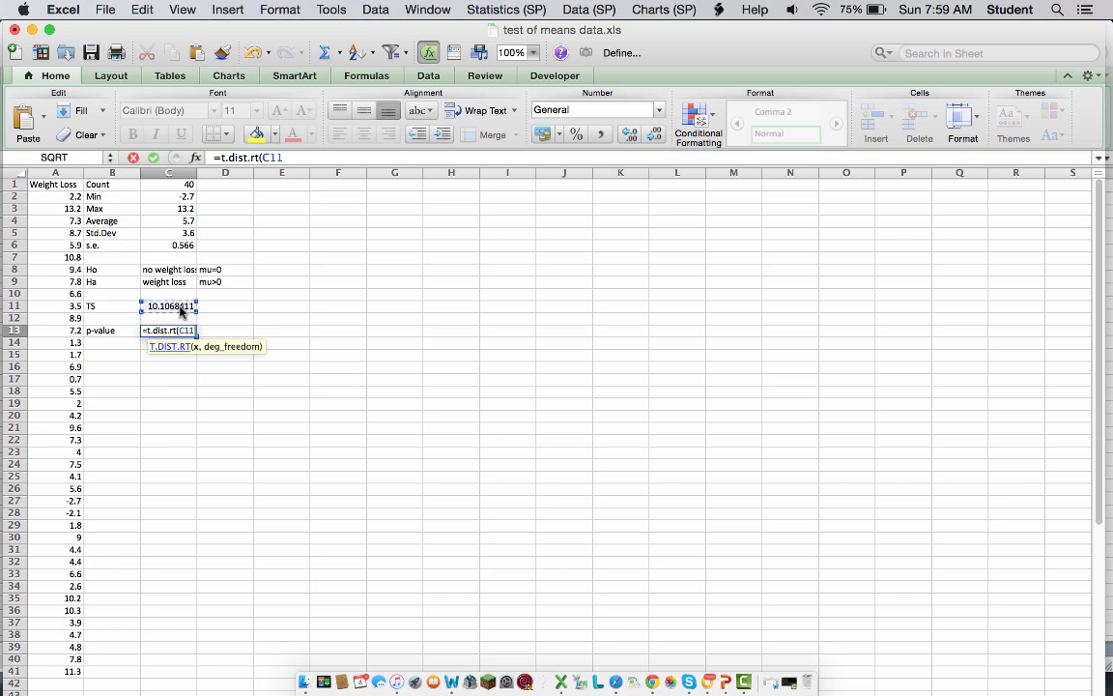
type(",")
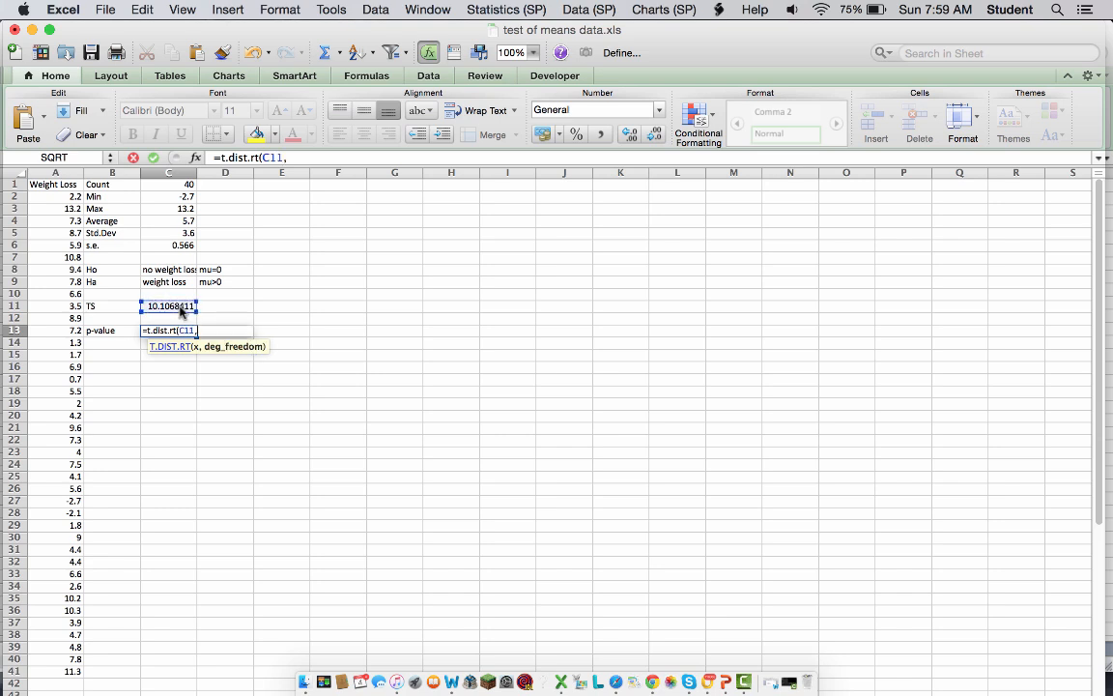
left_click(180, 185)
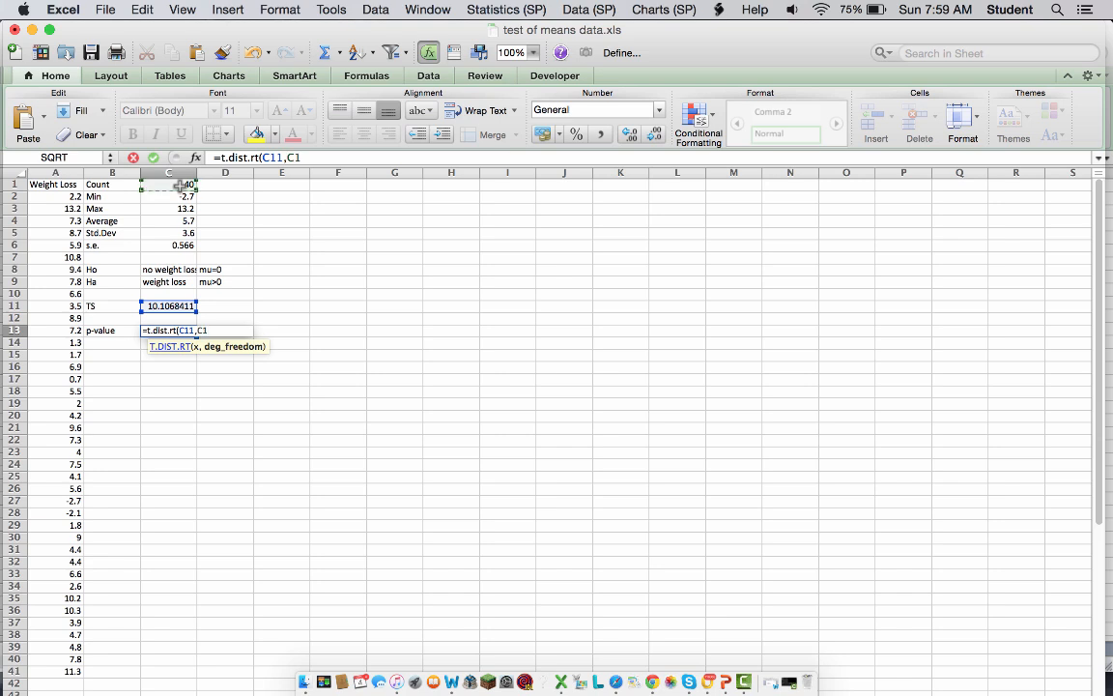
type("-1)")
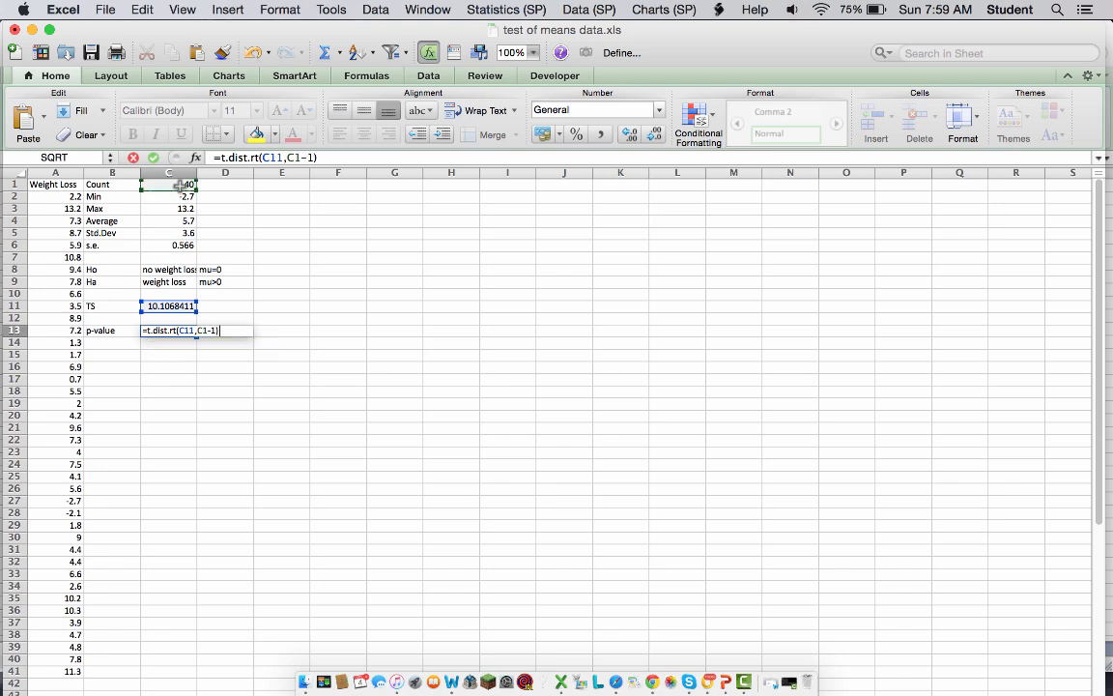
key("Return")
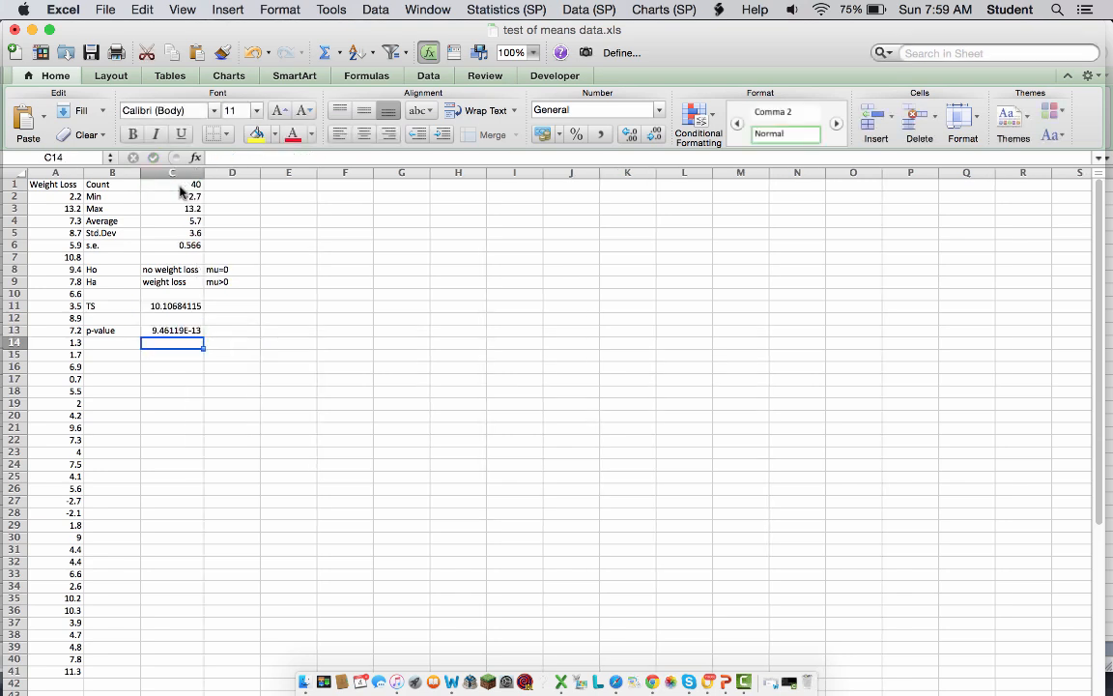
key("Up")
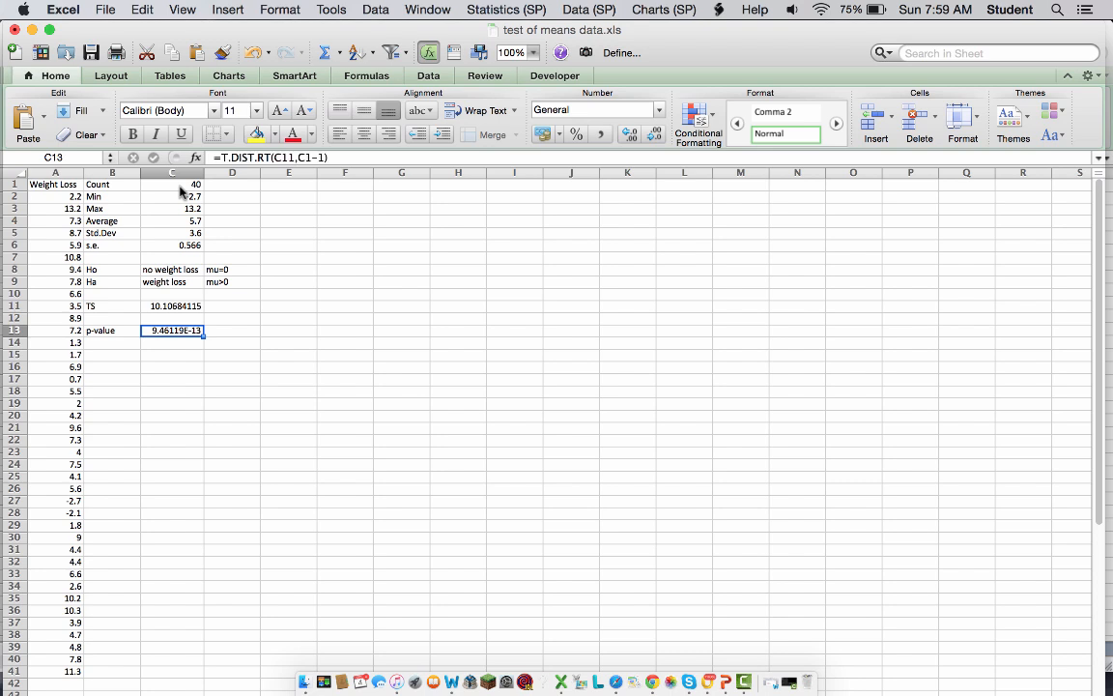
Enter the conclusion "reject null @ 0.05 level" in cell B15, two rows below the p-value label
key("Down")
key("Down")
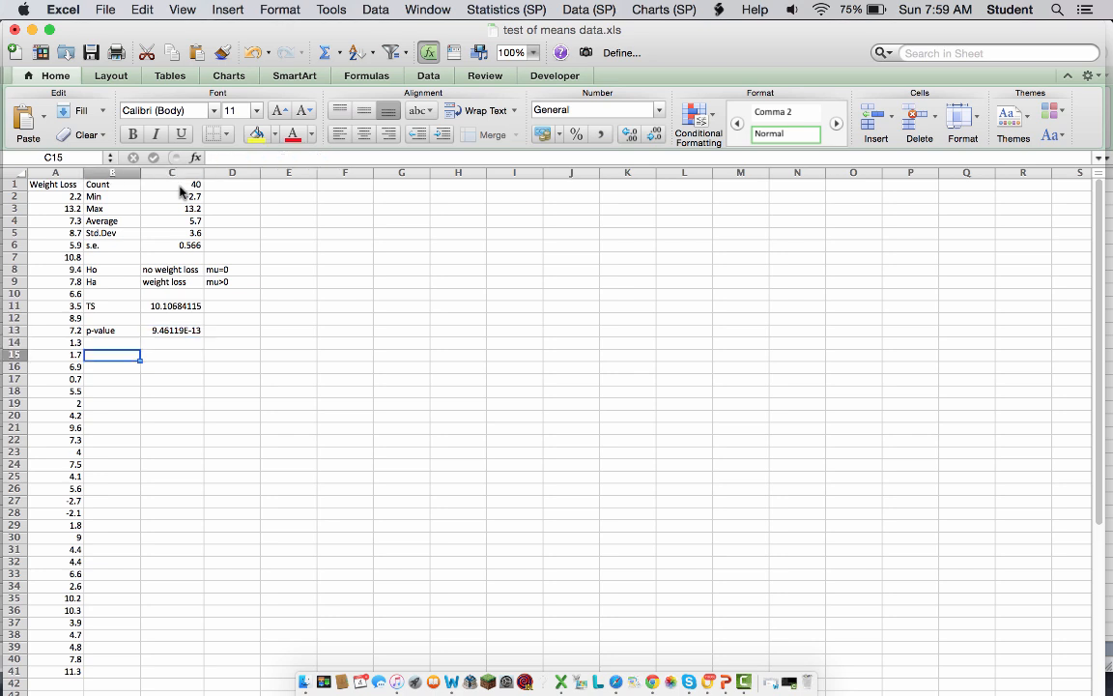
key("Left")
type("reject")
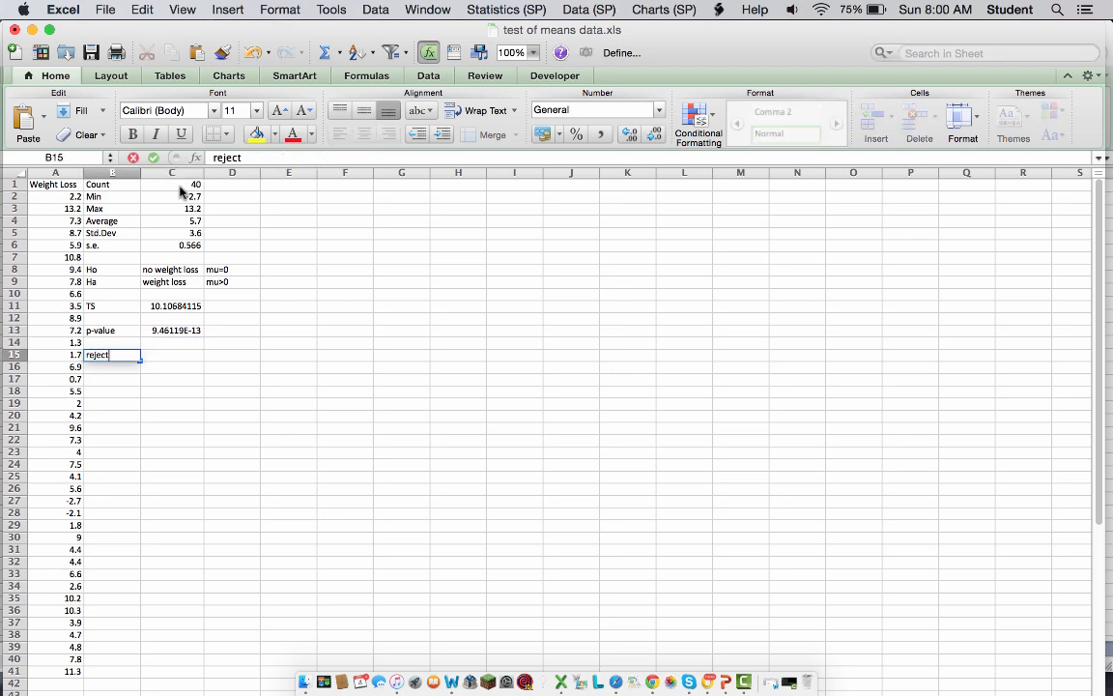
type(" null @ 0.")
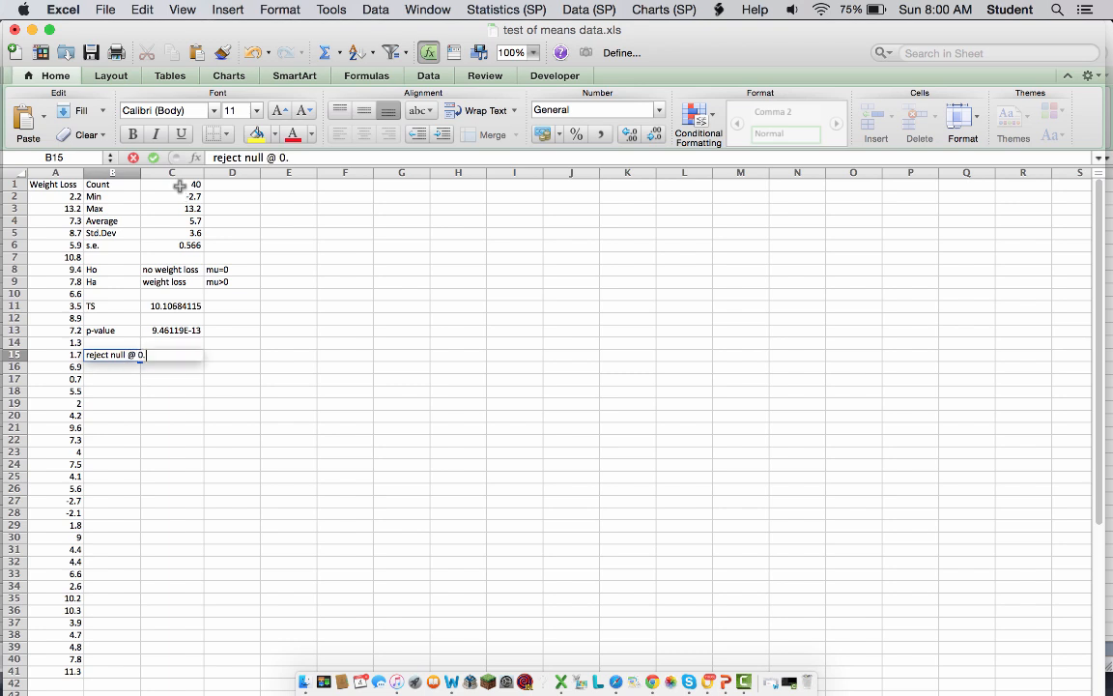
type("05 level")
key("Return")
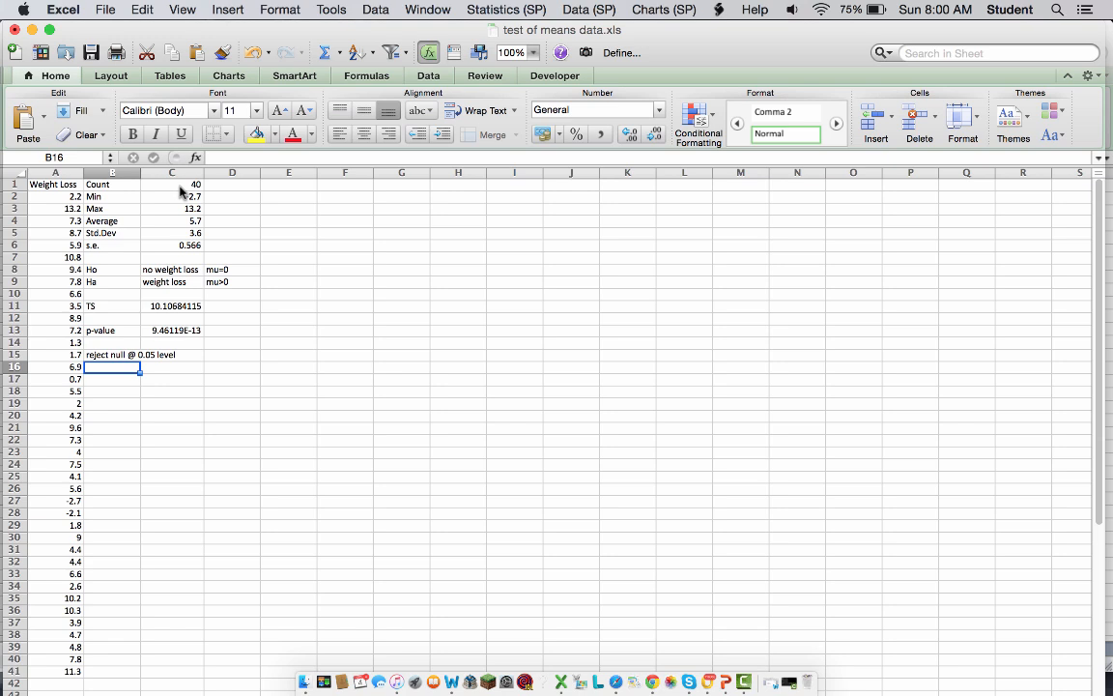